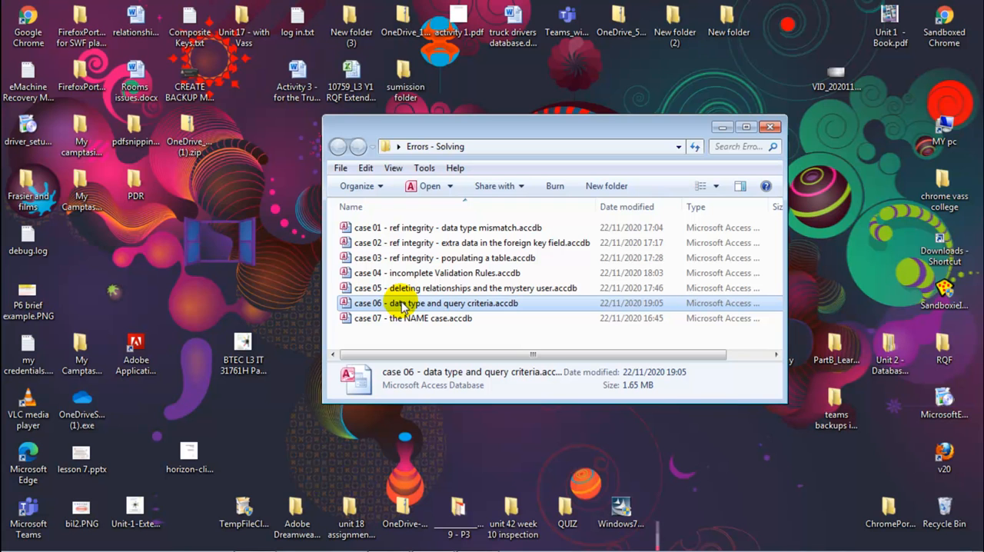
Open the database "case 06 - data type and query criteria.accdb" from the Errors - Solving folder.
double_click(417, 305)
click(385, 130)
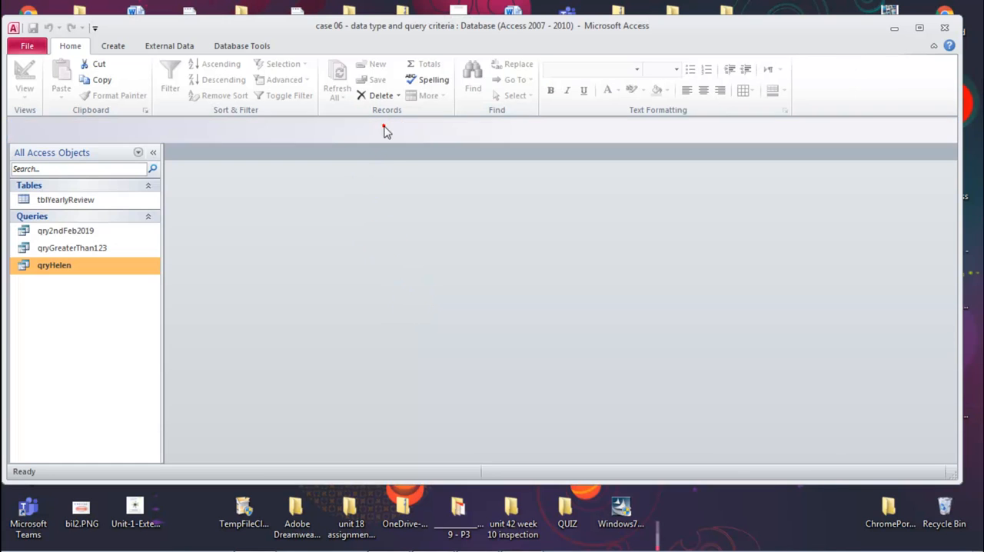
click(59, 320)
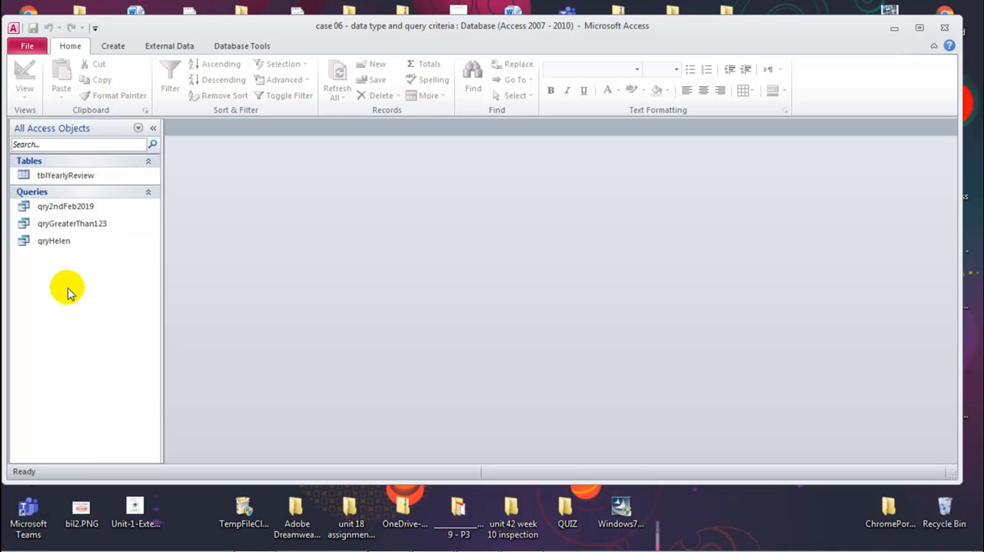
Examine tblYearlyReview's field data types in Design View and its records in Datasheet View, closing the table after each.
right_click(74, 177)
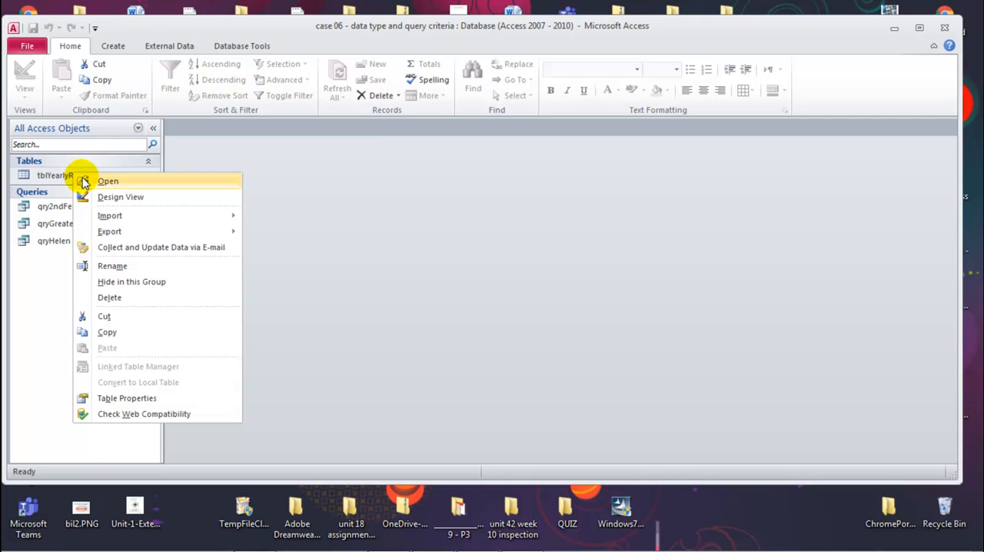
click(120, 197)
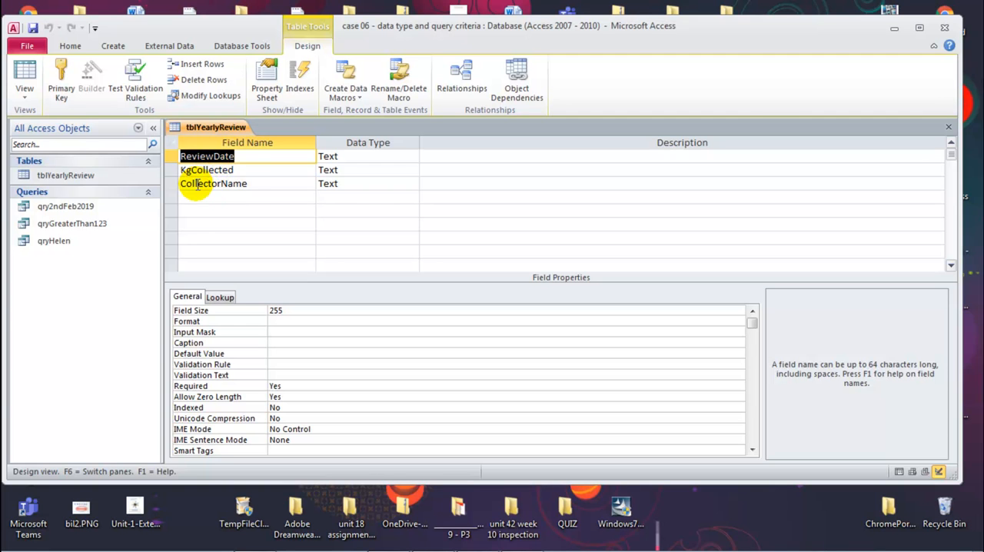
middle_click(216, 128)
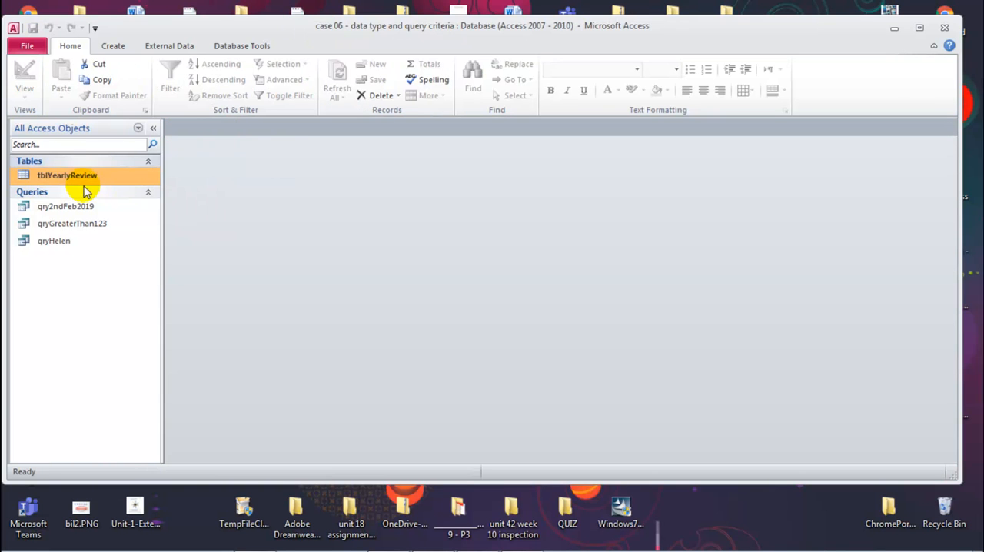
double_click(83, 176)
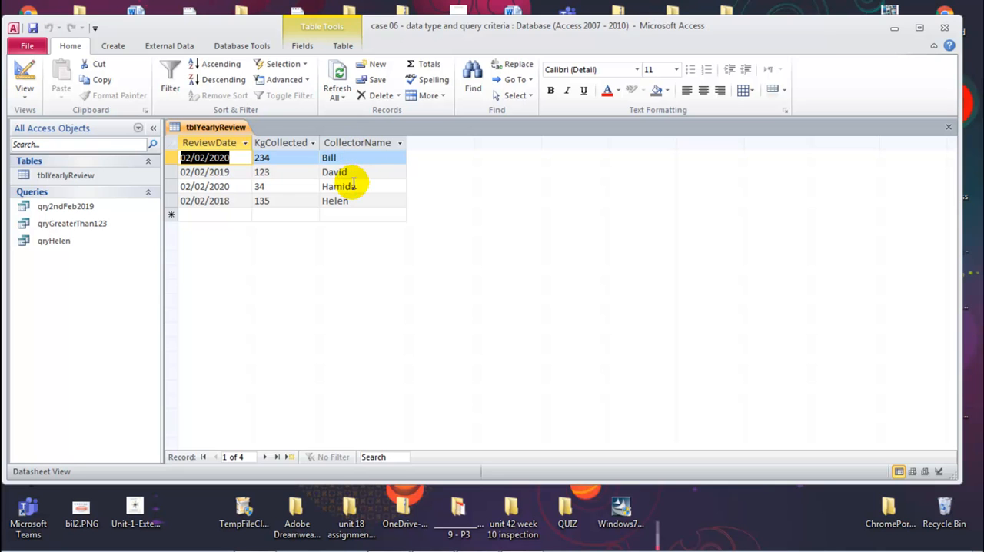
middle_click(214, 128)
Open all three queries in Design View.
right_click(71, 206)
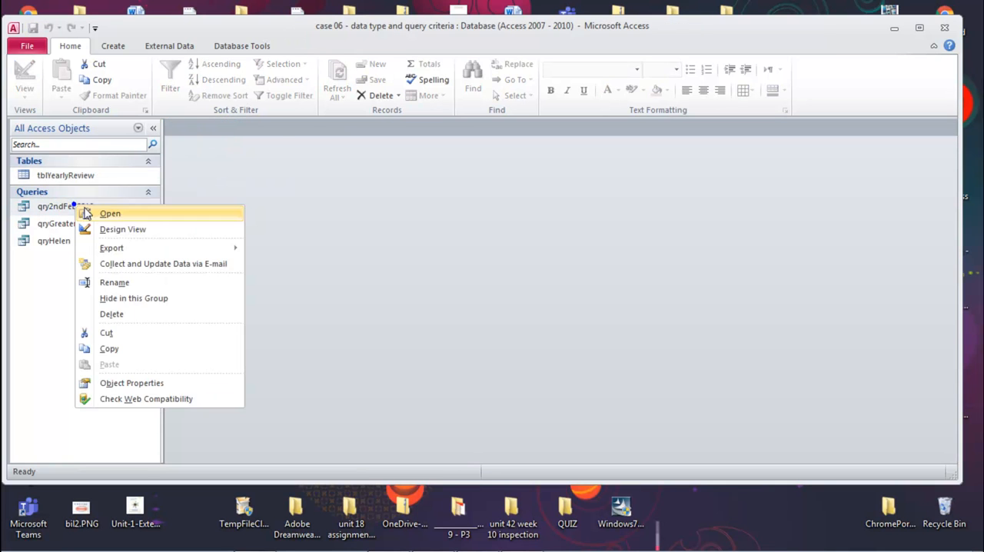
click(100, 226)
right_click(81, 223)
click(129, 249)
right_click(69, 241)
click(124, 263)
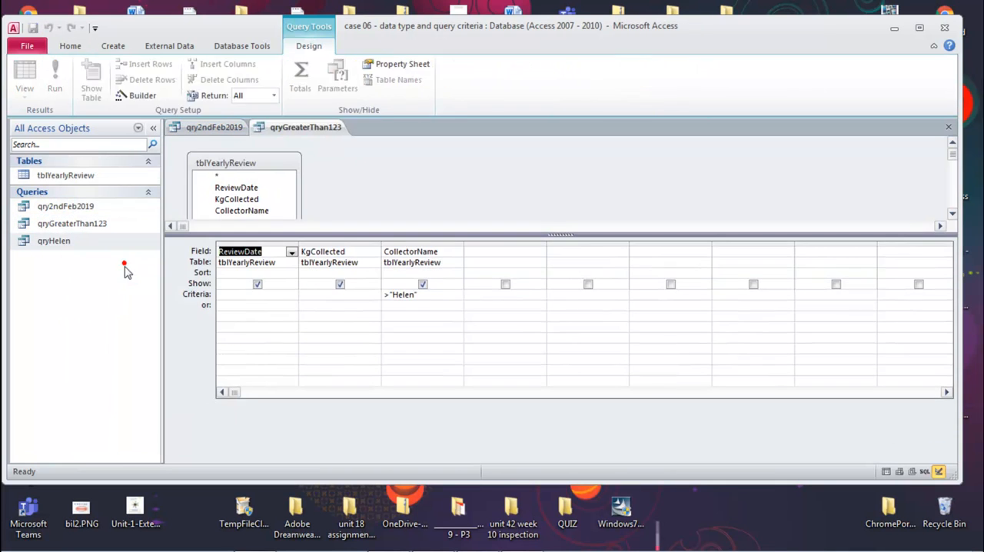
Run the query that filters on CollectorName, check its results against the criterion, and close it.
click(385, 129)
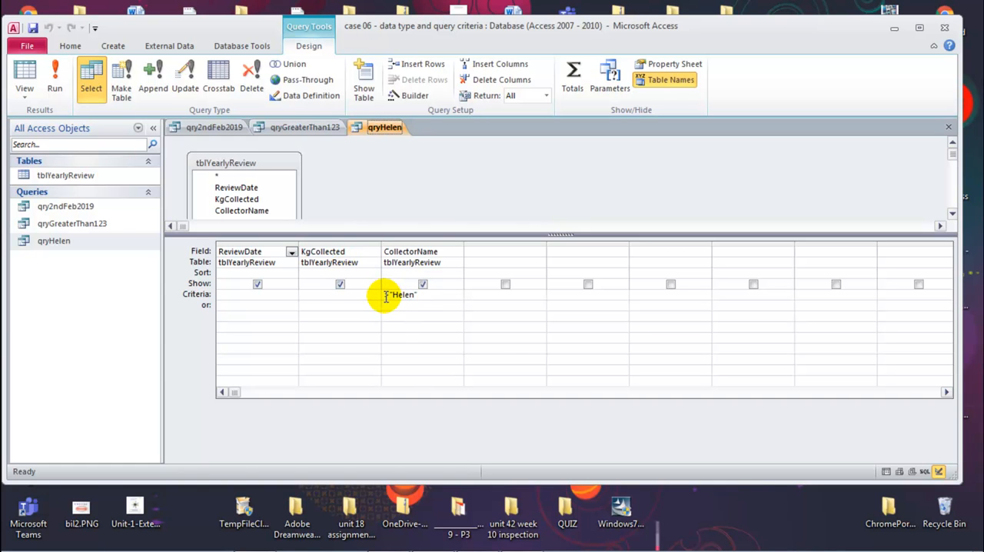
click(55, 78)
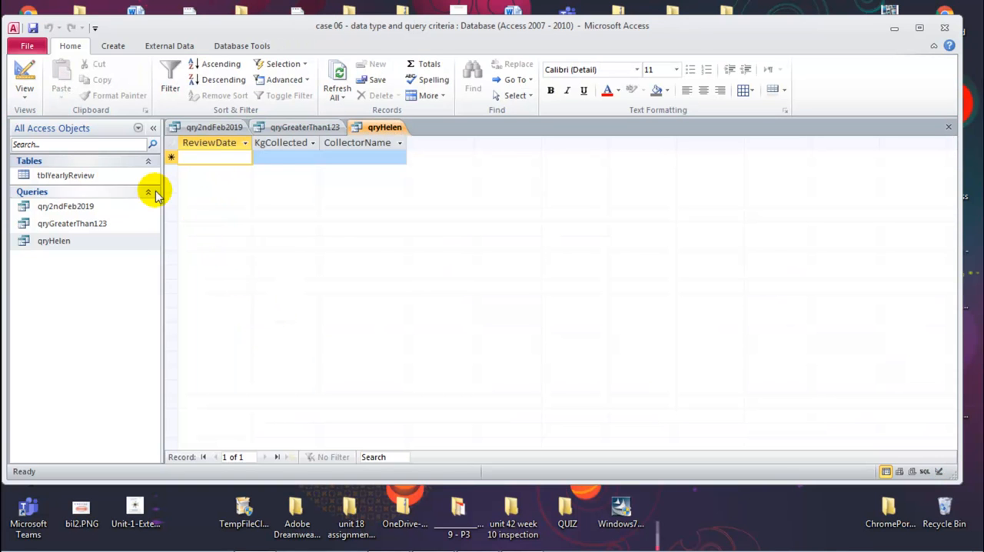
middle_click(376, 129)
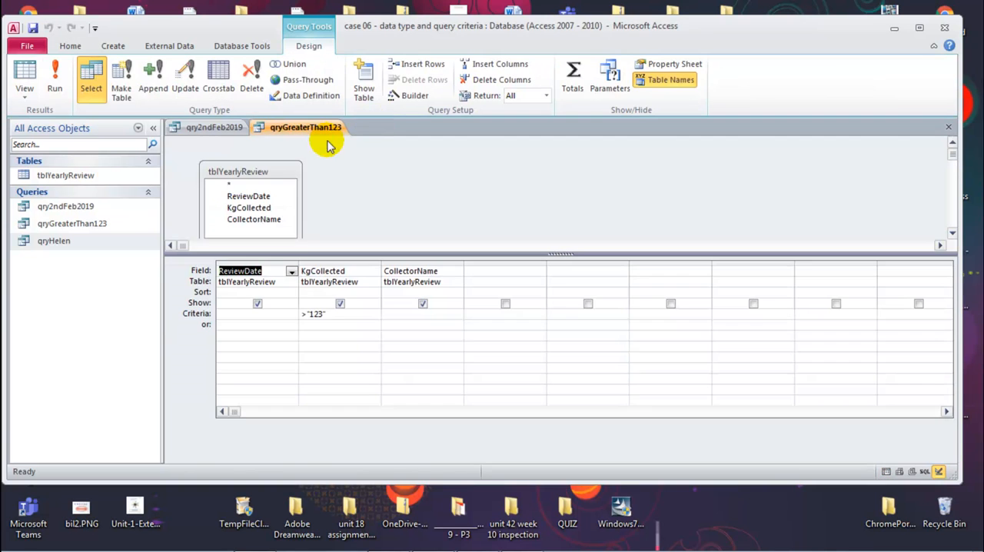
Run qryGreaterThan123, compare the returned KgCollected values with the criterion in Design View, rerun it and close it.
click(319, 128)
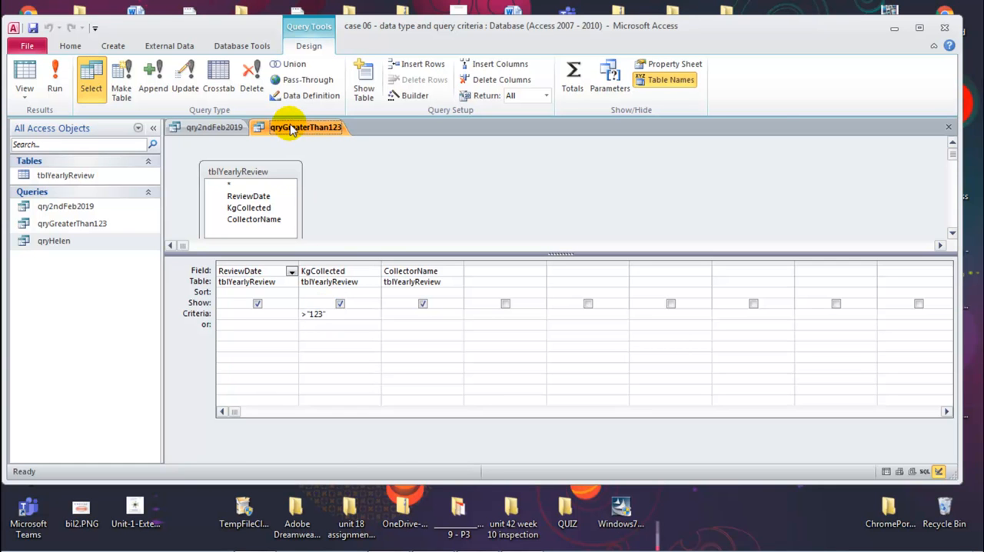
click(54, 80)
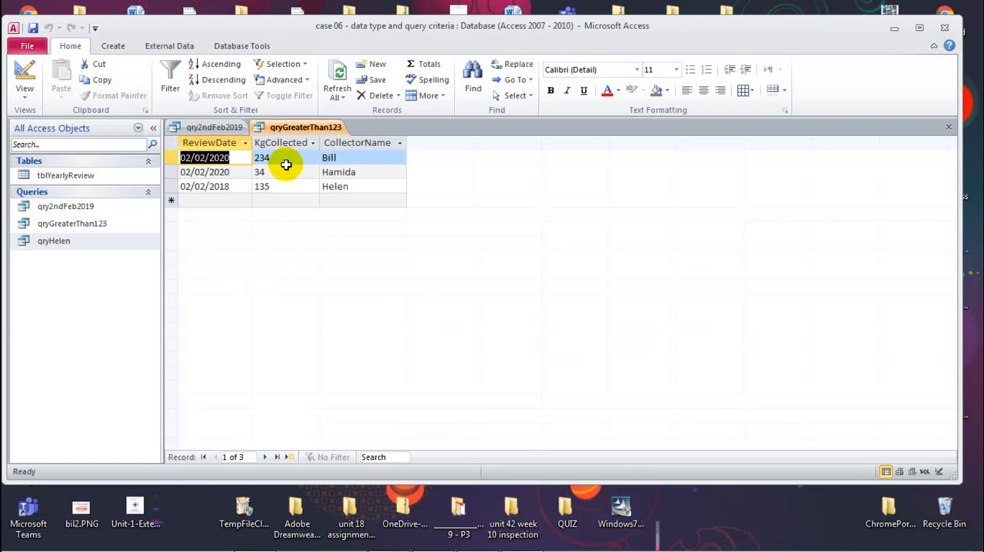
click(255, 172)
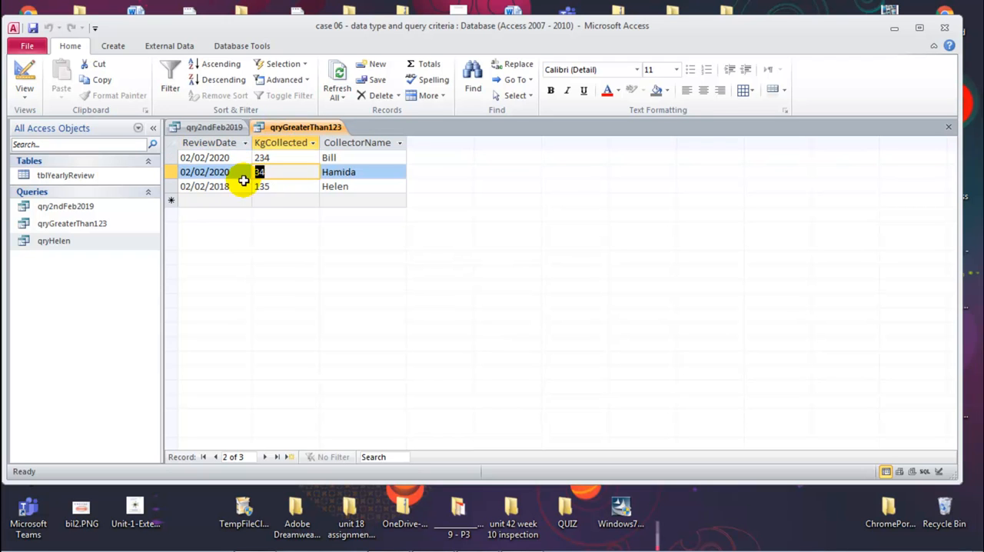
right_click(323, 133)
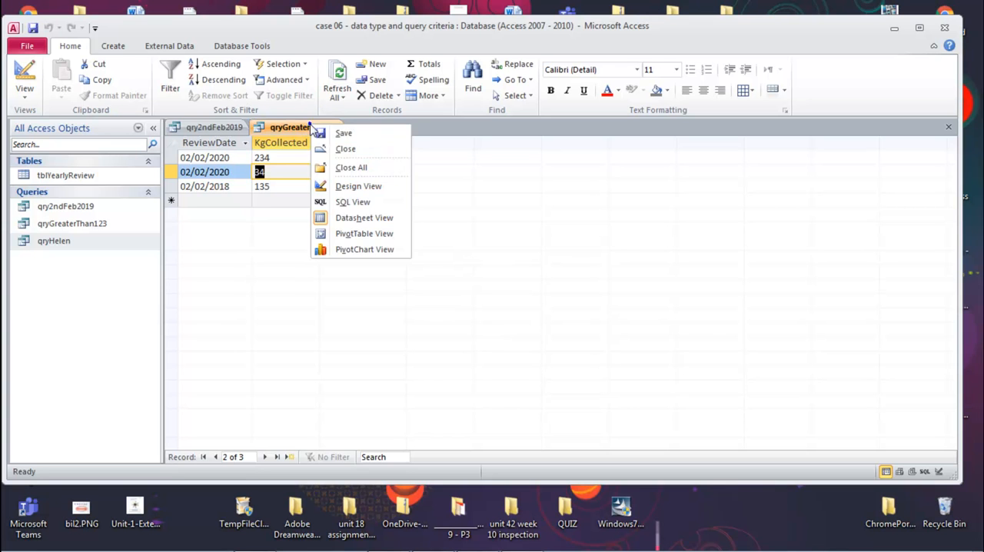
click(348, 185)
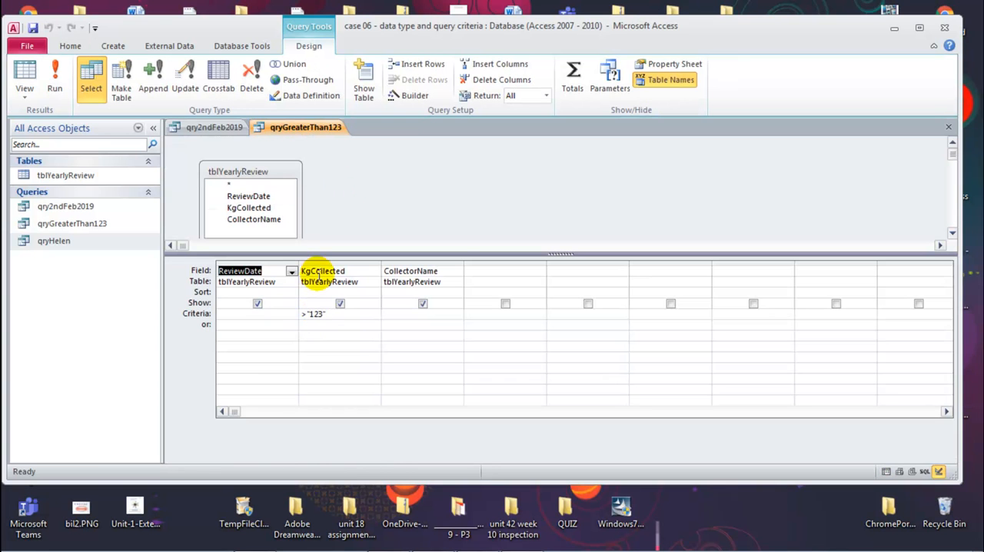
click(56, 80)
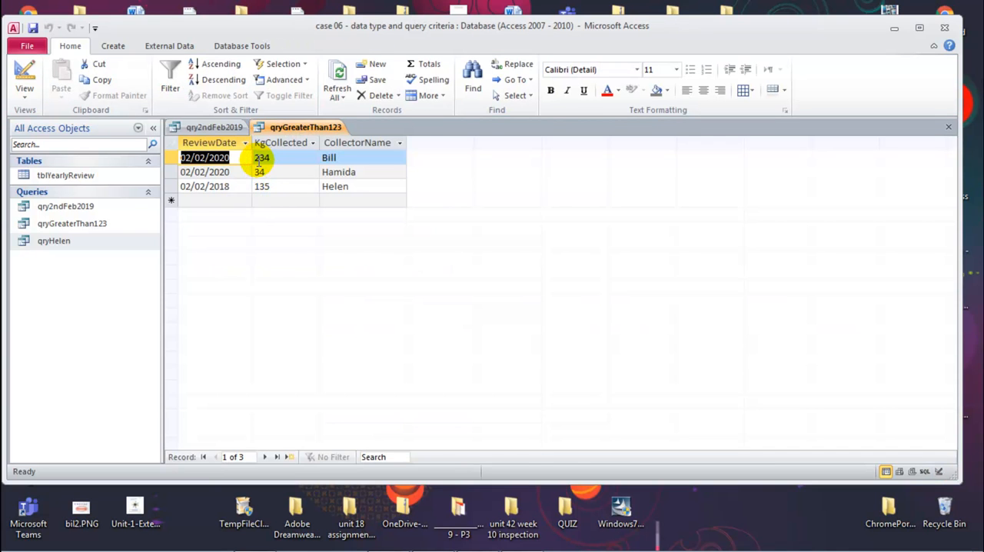
middle_click(282, 127)
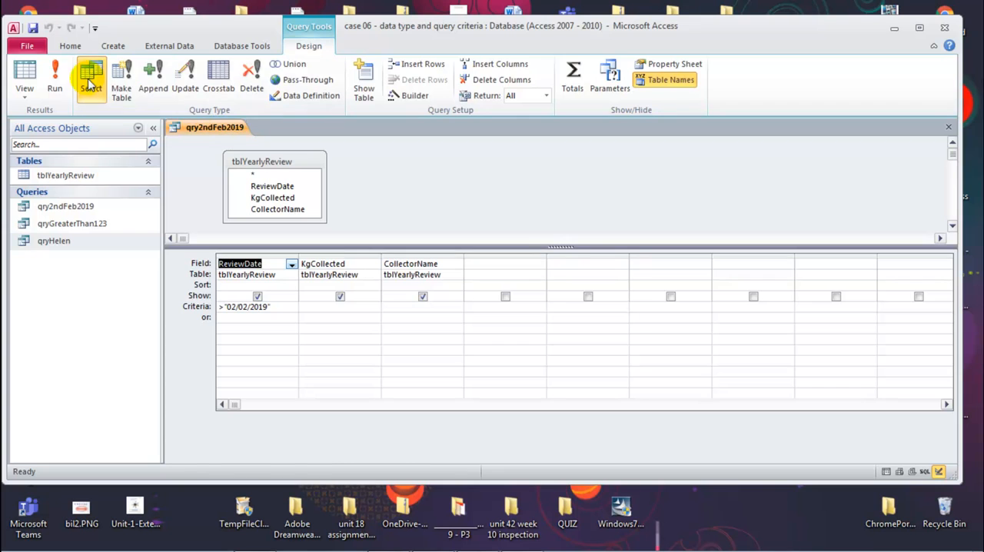
Run qry2ndFeb2019, inspect each returned record, and return the query to Design View.
click(54, 80)
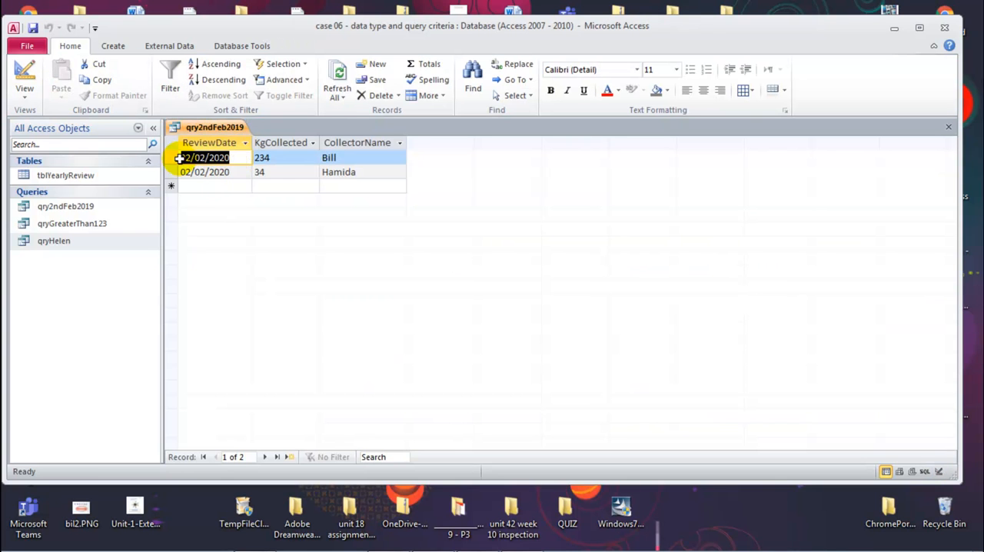
click(169, 158)
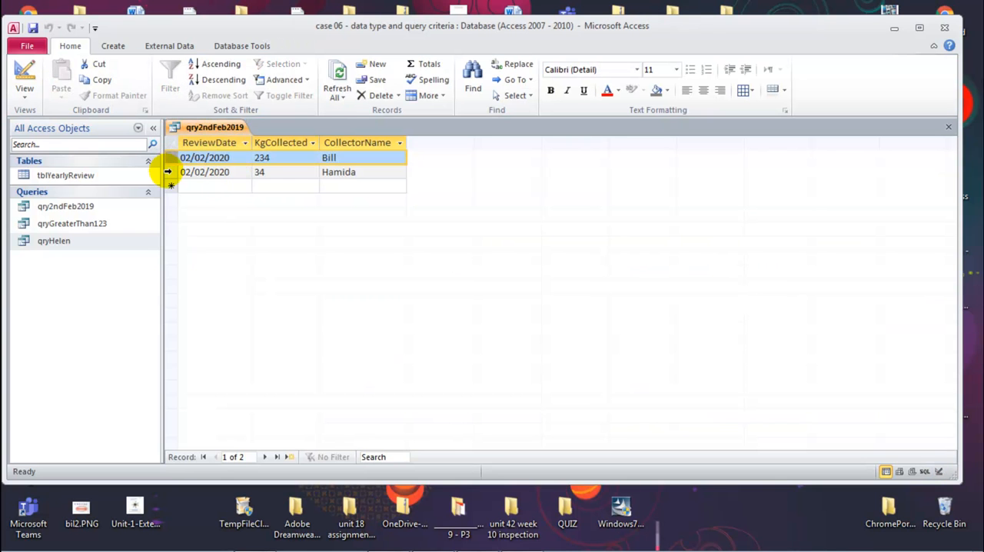
click(170, 173)
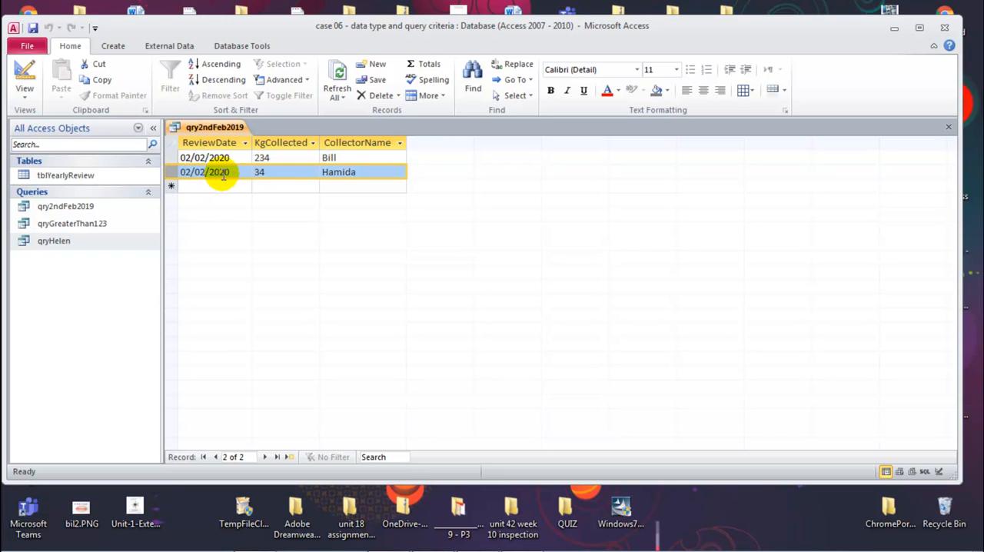
click(25, 73)
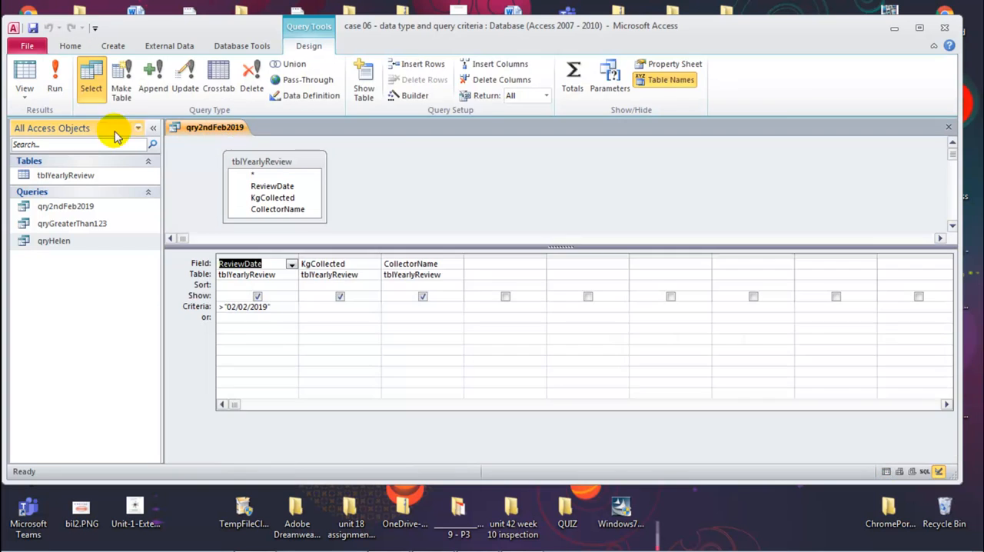
Compare the review dates in tblYearlyReview with the rerun results of qry2ndFeb2019, and return the query to Design View.
double_click(70, 178)
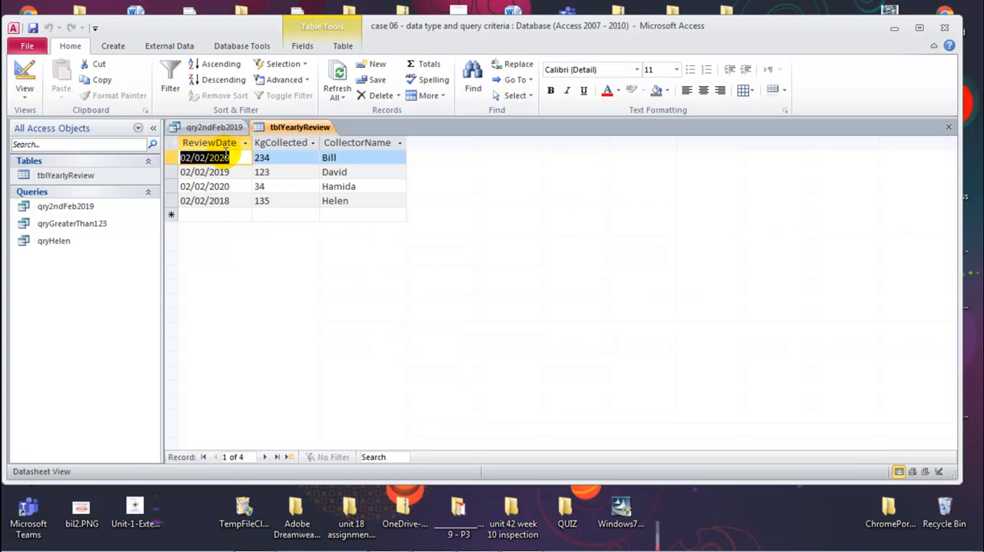
middle_click(285, 127)
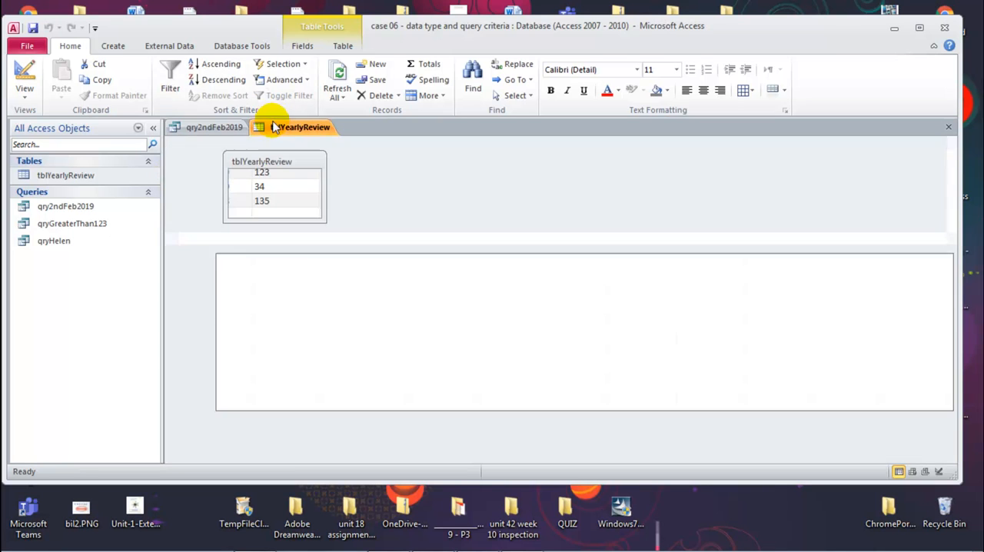
click(53, 73)
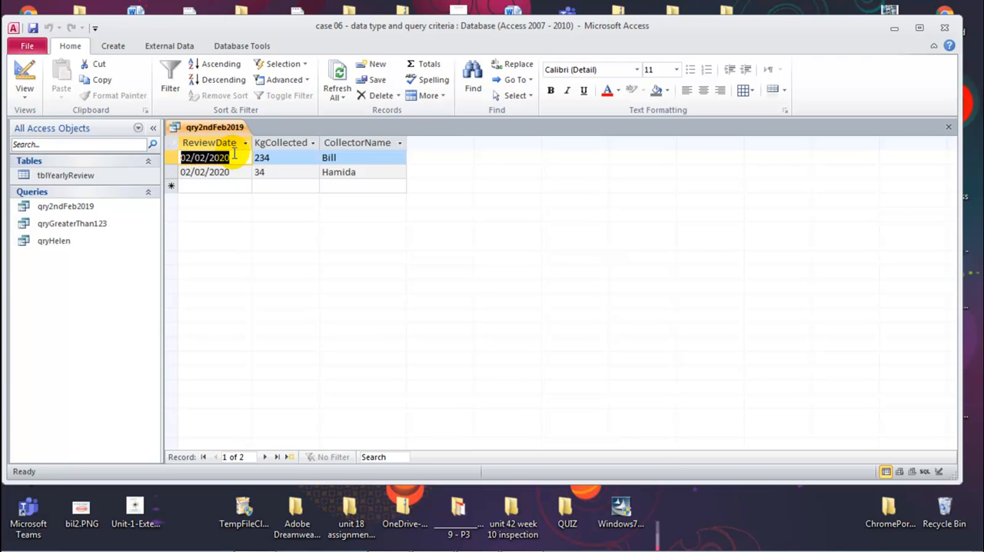
right_click(222, 127)
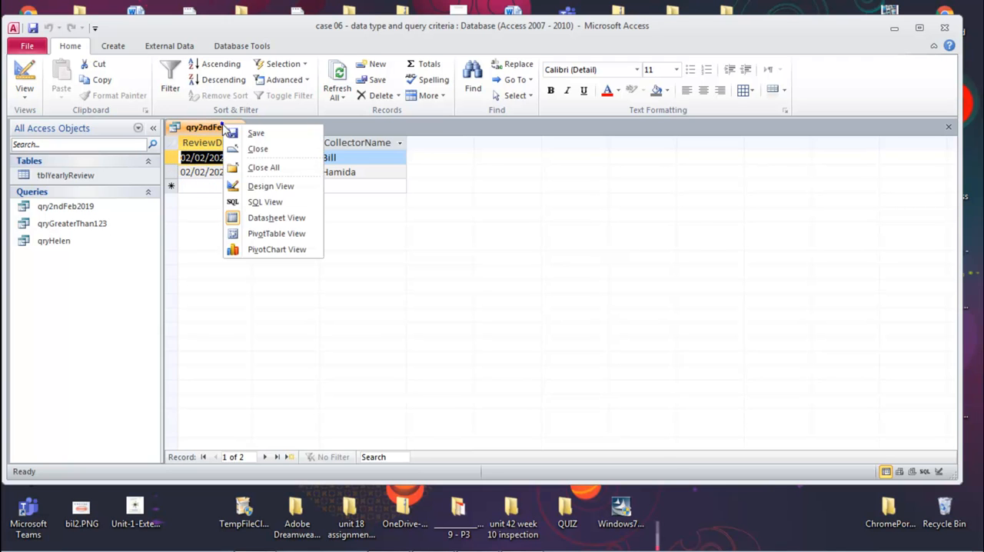
click(262, 186)
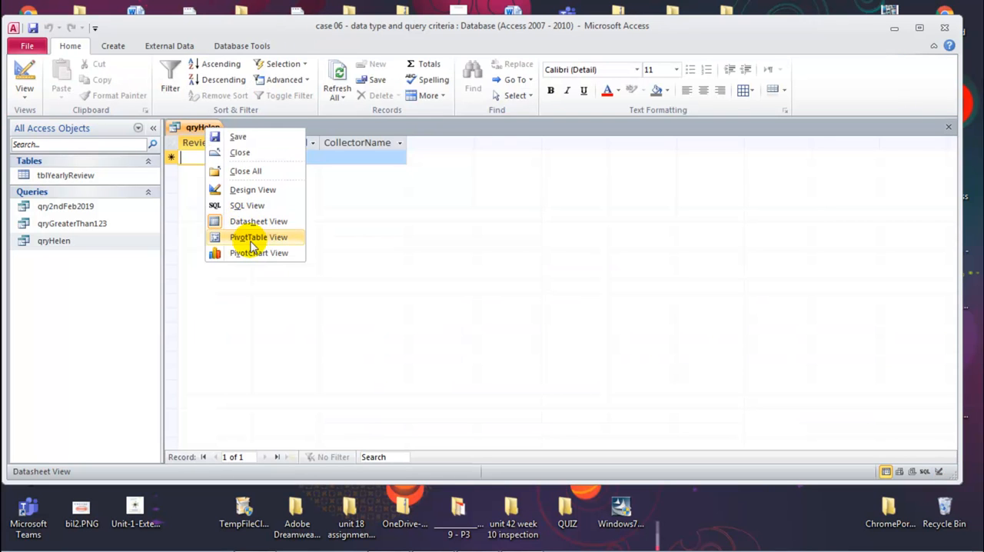
Change the CollectorName criterion's operator to <> in the query named after a collector, and run the query.
click(253, 190)
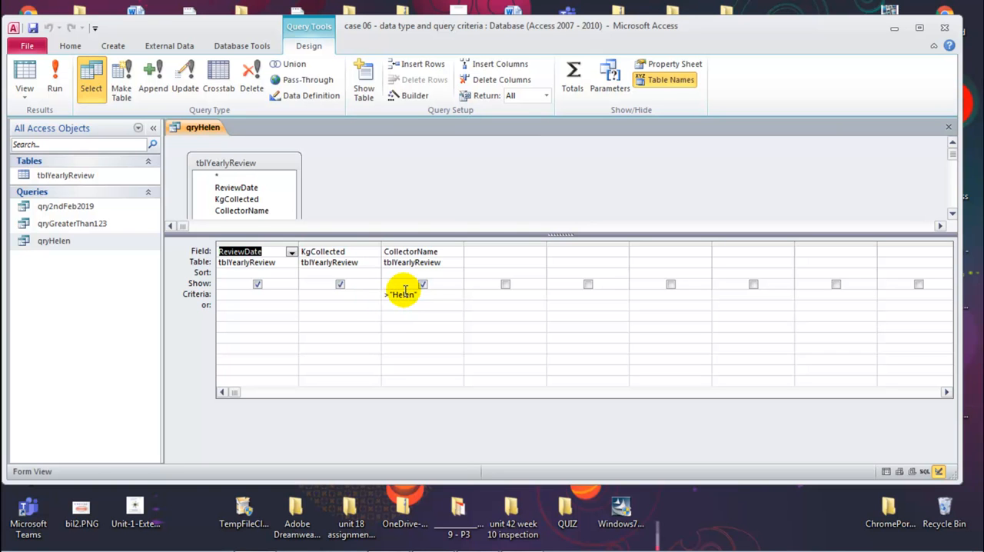
drag(389, 294, 418, 295)
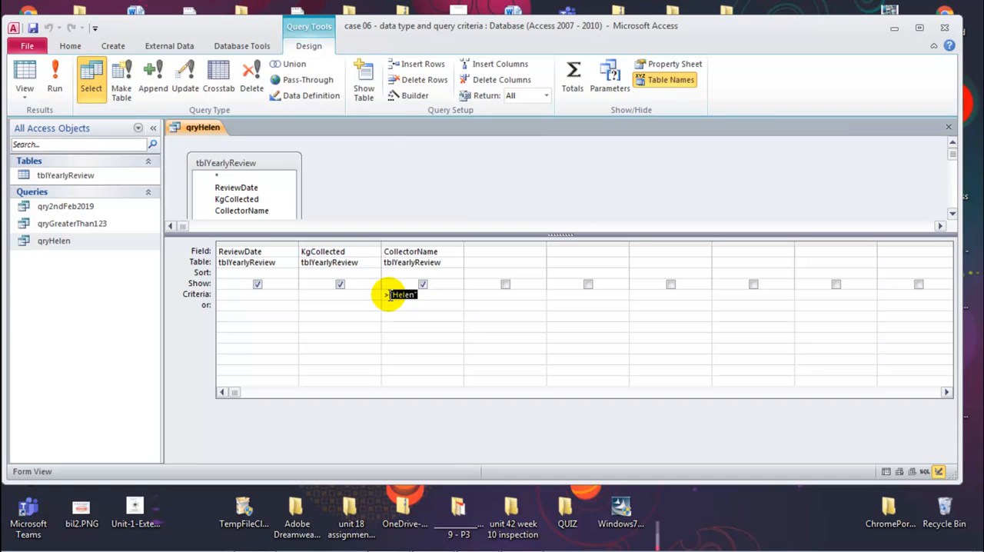
click(389, 294)
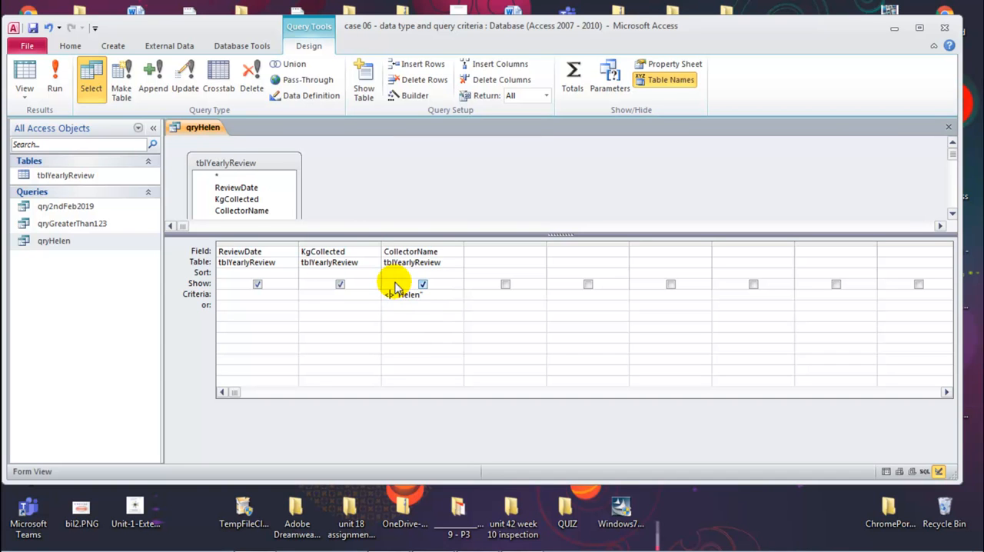
click(56, 81)
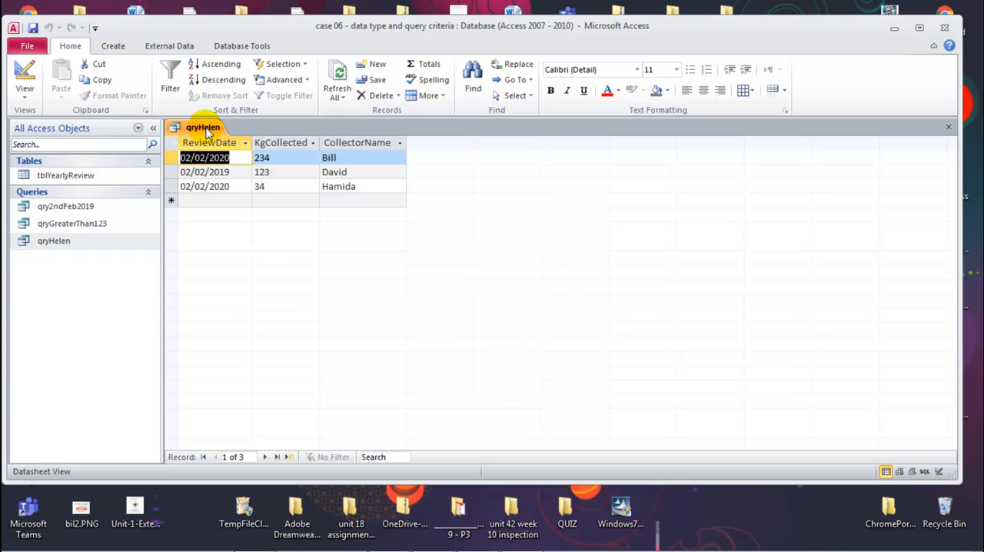
Close the edited CollectorName query with its change saved, and reopen it briefly to check its results.
key(ctrl+w)
click(441, 318)
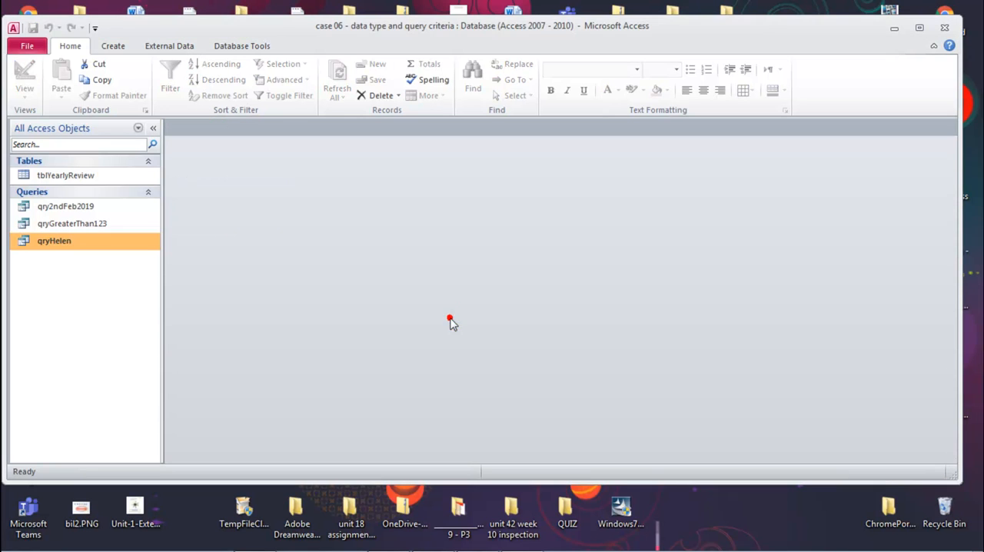
double_click(67, 240)
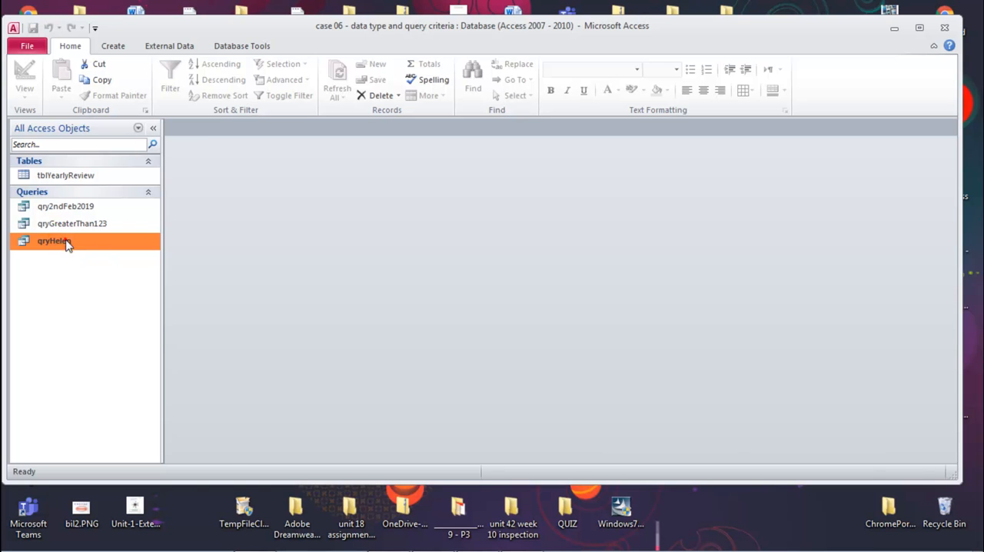
key(ctrl+w)
Open qryGreaterThan123 in Datasheet View and examine the KgCollected value in the second record.
click(53, 223)
double_click(52, 223)
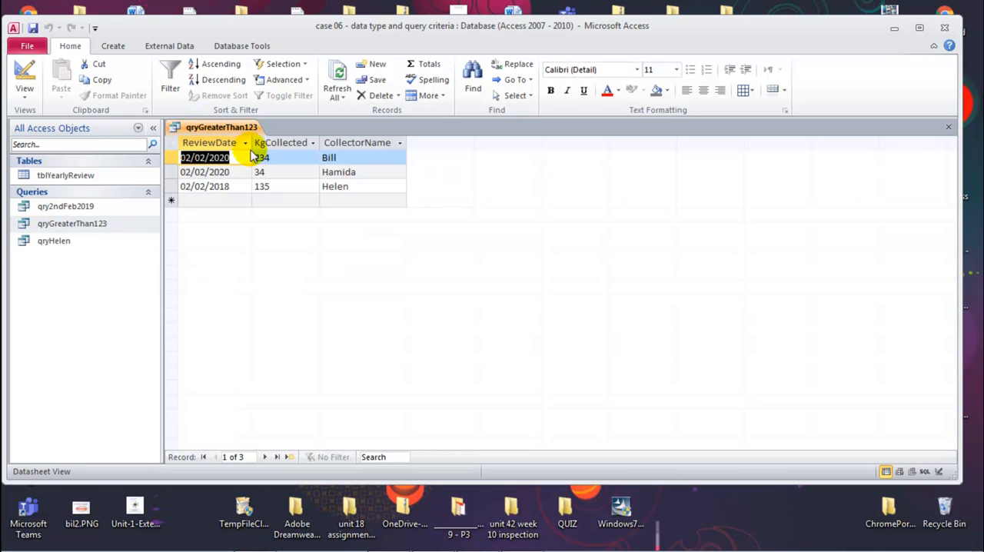
click(267, 171)
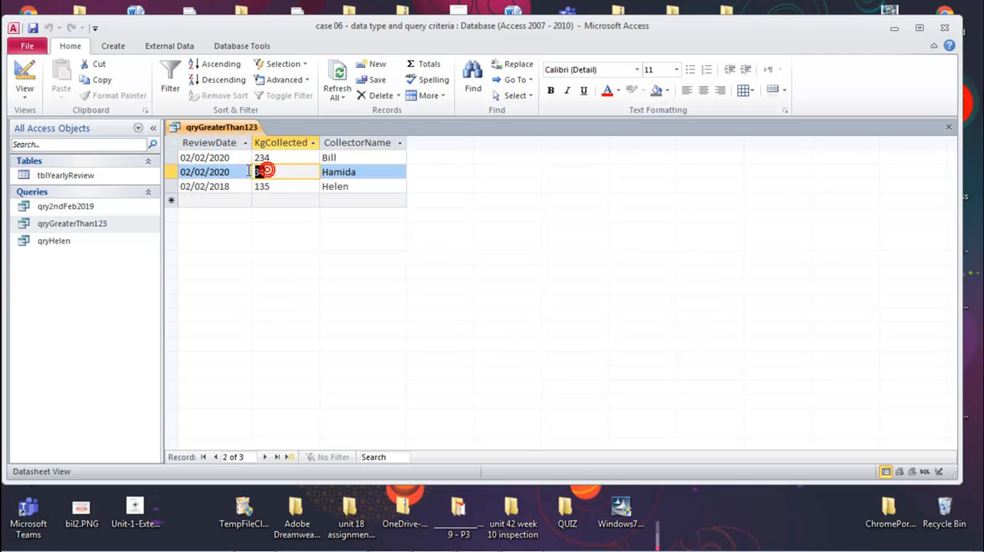
Examine the KgCollected criterion of qryGreaterThan123 in Design View, rerun the query and close it.
right_click(223, 128)
click(261, 190)
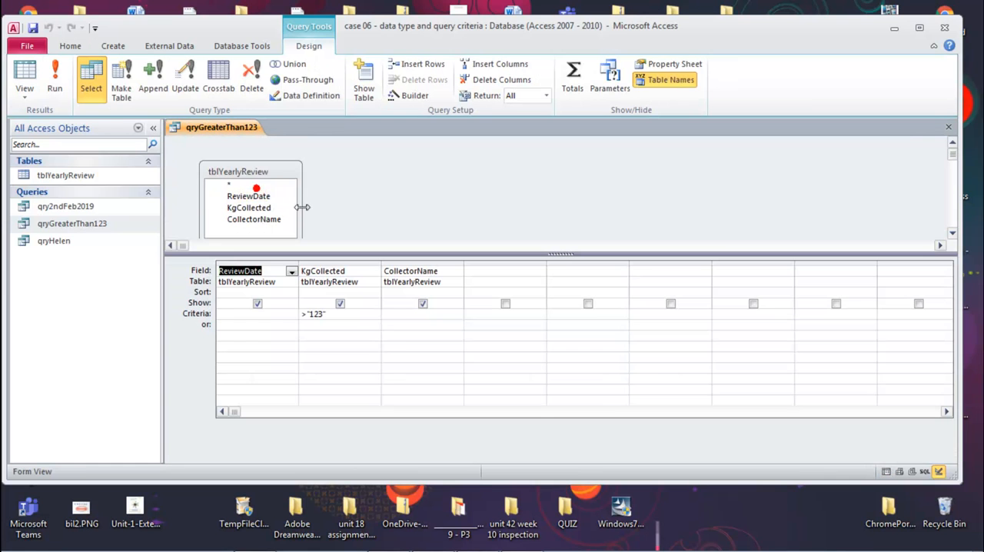
click(308, 315)
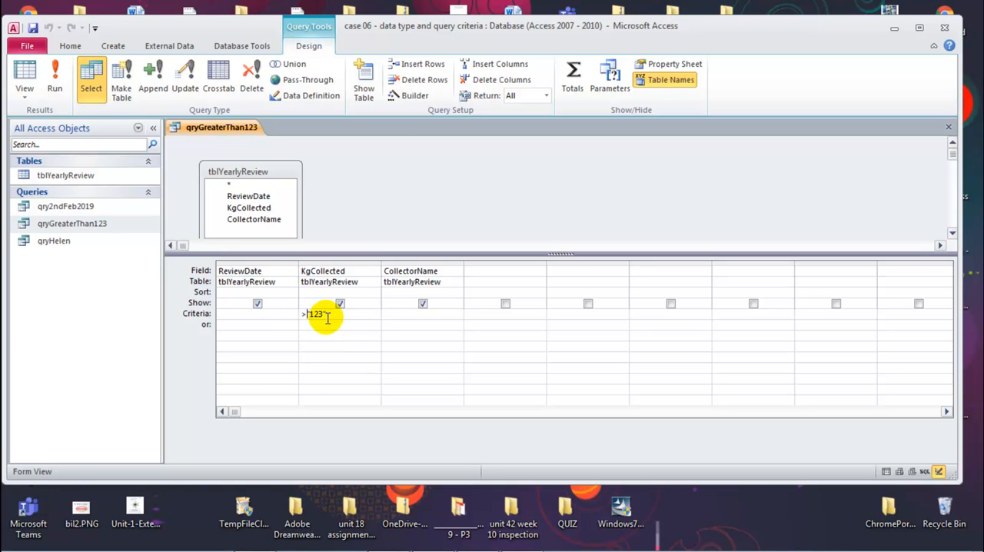
drag(324, 314, 310, 313)
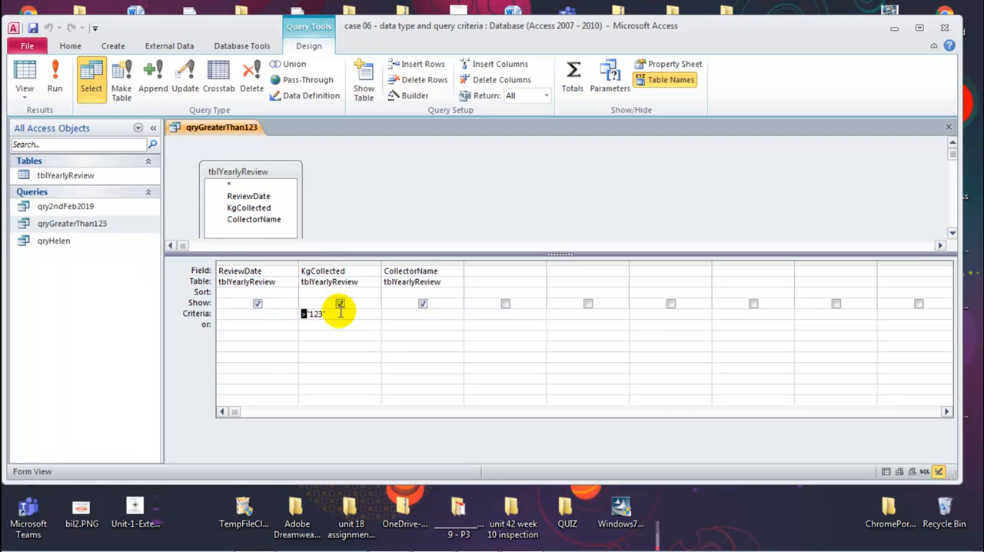
click(54, 91)
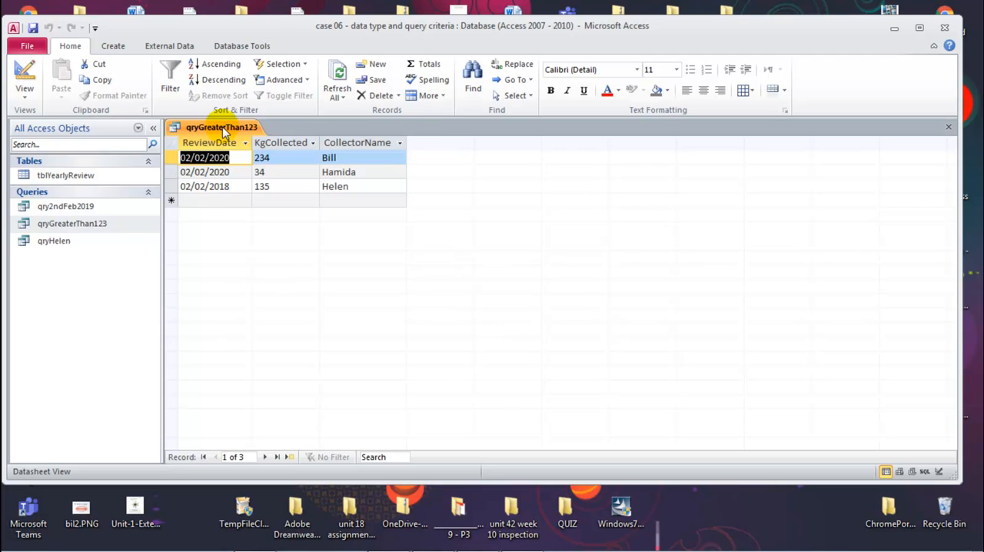
middle_click(204, 131)
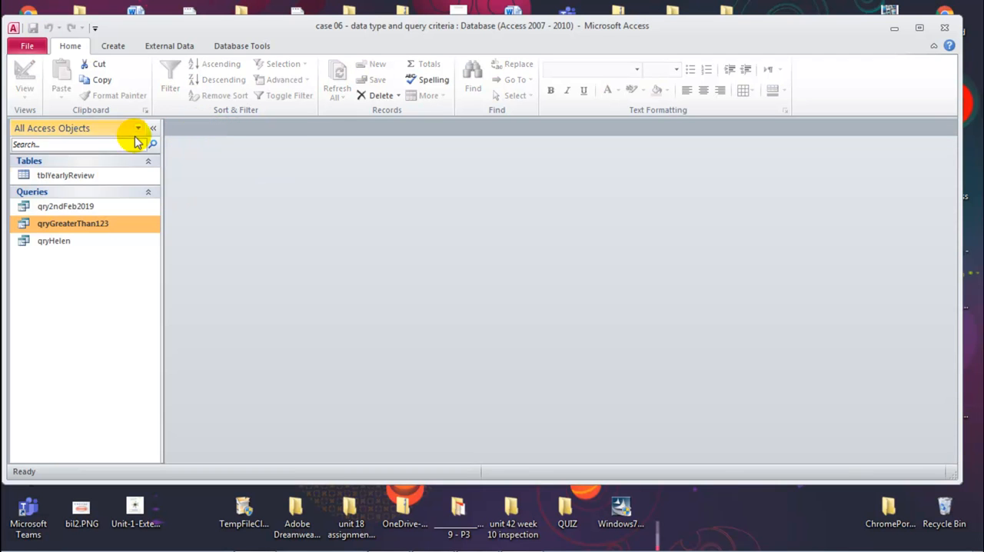
Check the results of qry2ndFeb2019 and the field data types of tblYearlyReview, closing each object after viewing.
double_click(70, 206)
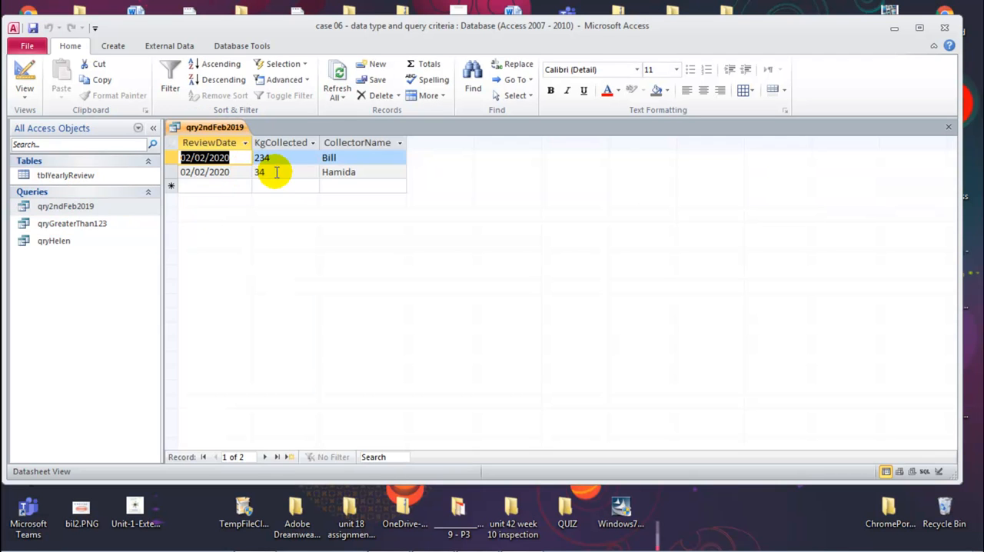
middle_click(201, 128)
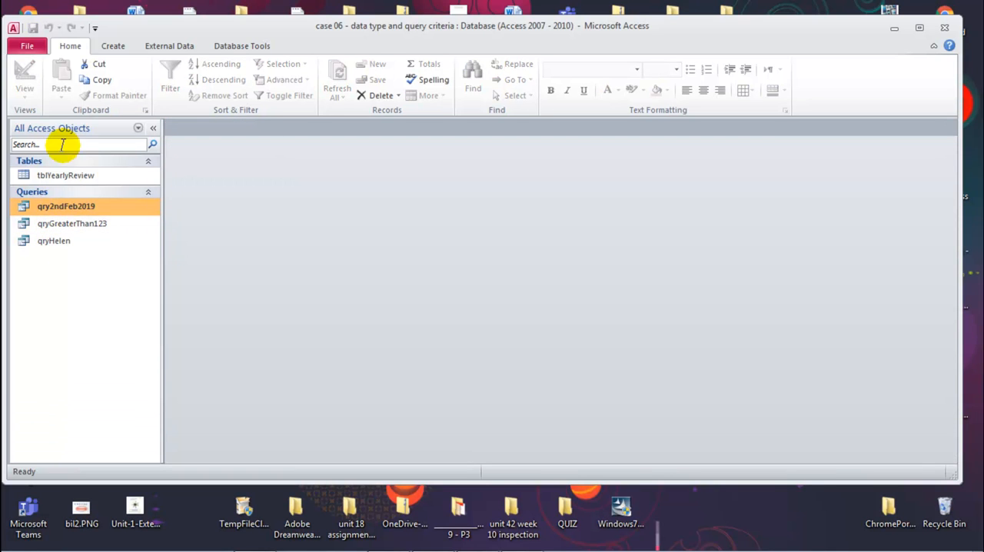
right_click(75, 177)
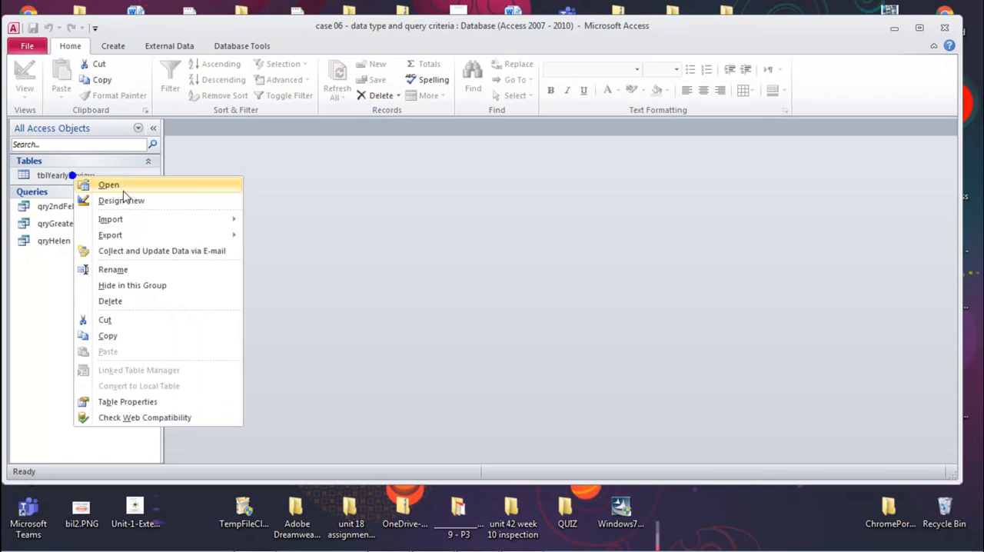
click(125, 197)
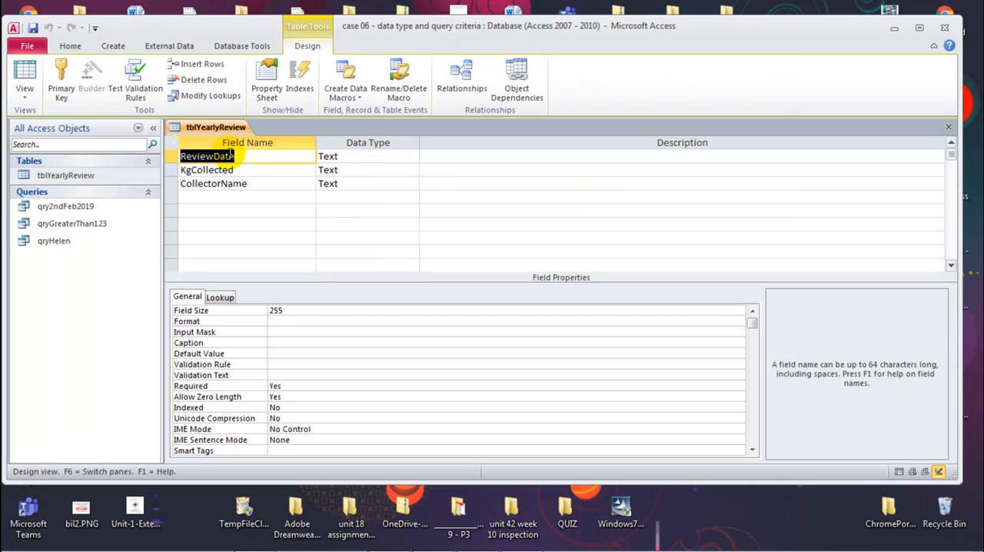
middle_click(211, 126)
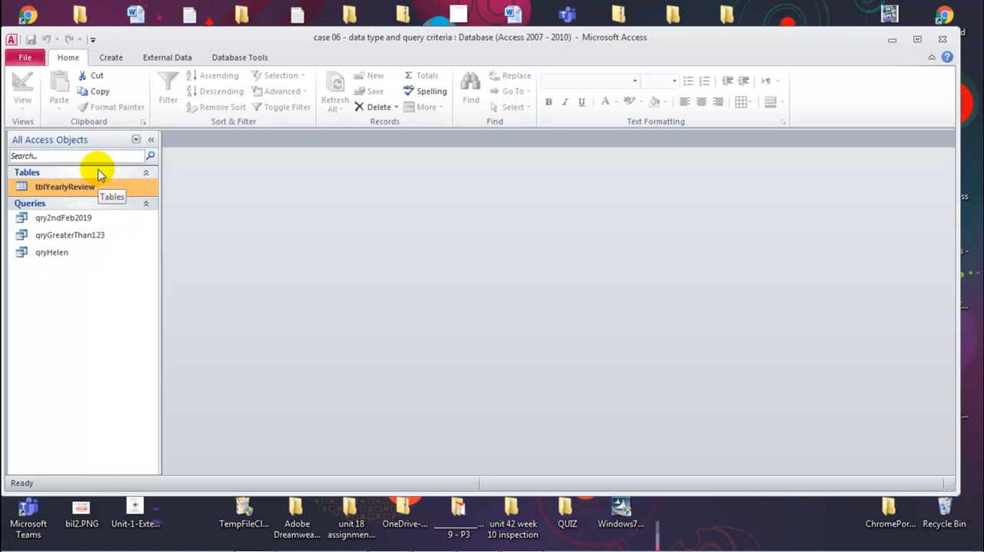
Compare the CollectorName field's data type in the tblYearlyReview design with the names in its records, and close the table.
right_click(70, 187)
click(109, 211)
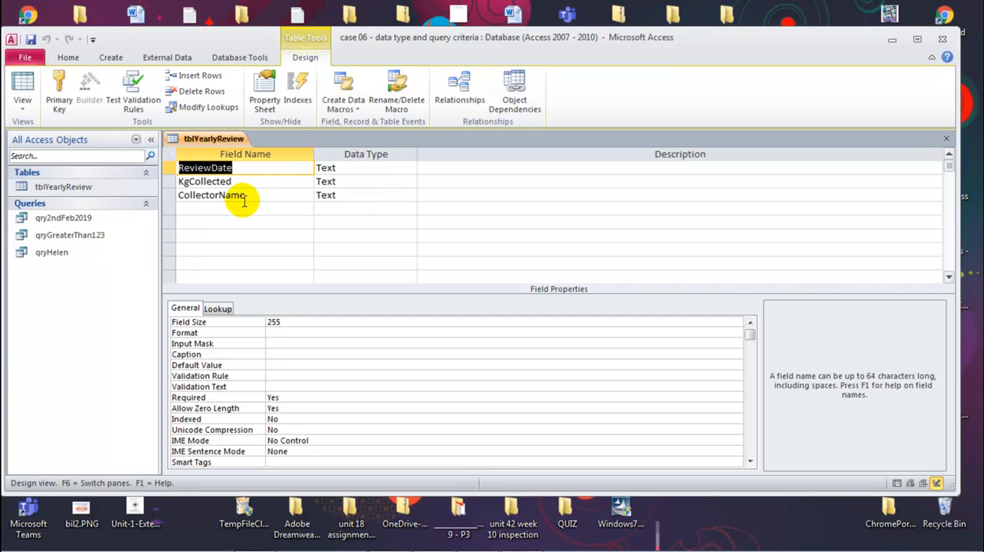
click(254, 196)
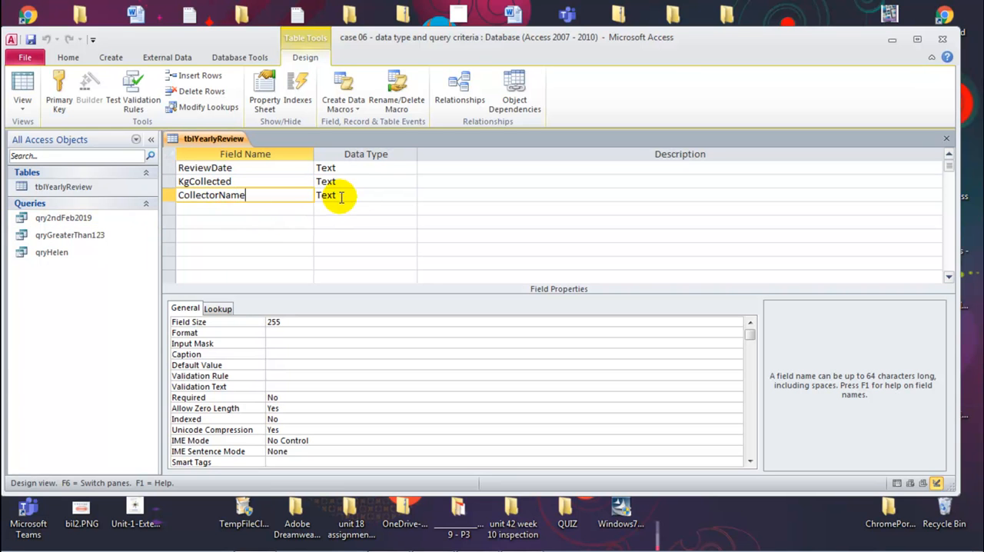
right_click(233, 138)
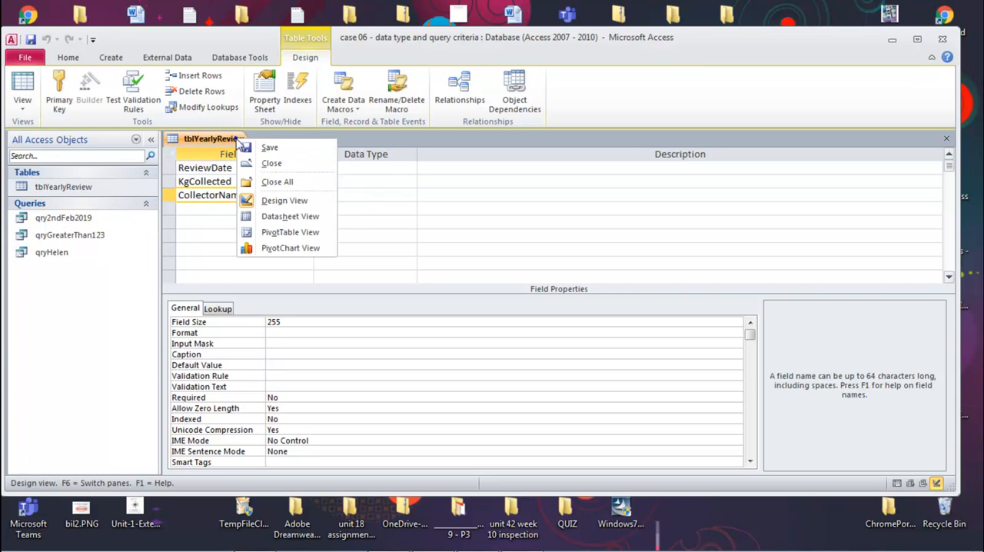
click(278, 216)
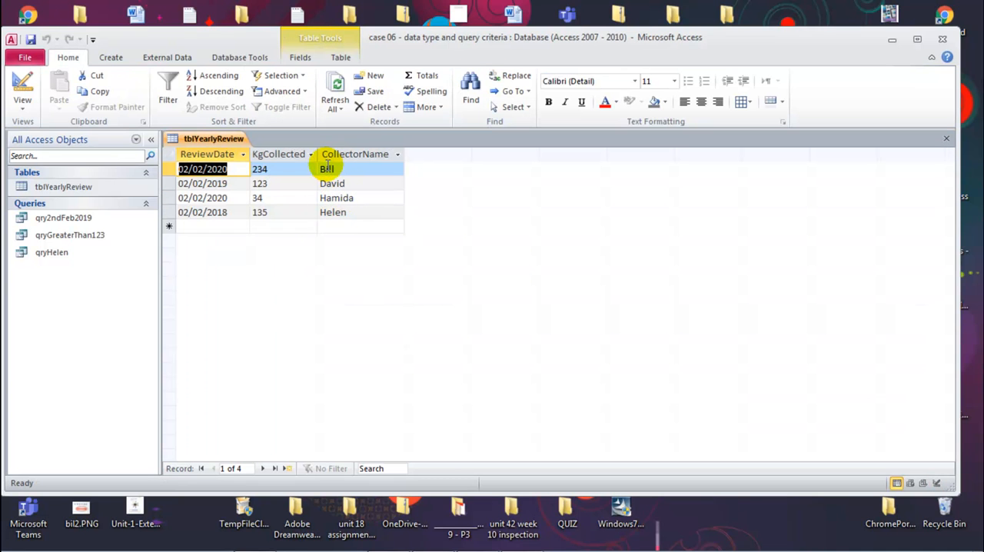
right_click(214, 139)
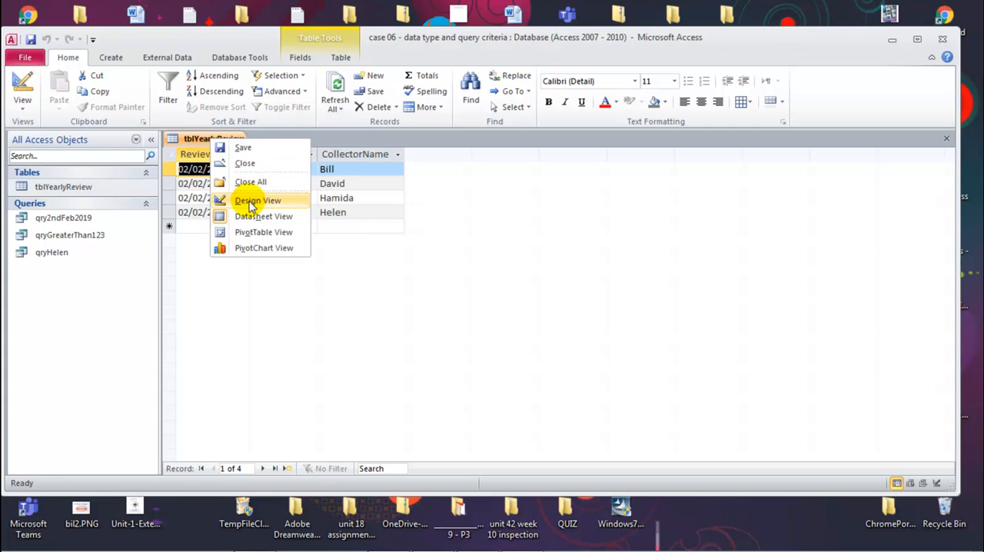
click(250, 204)
click(338, 194)
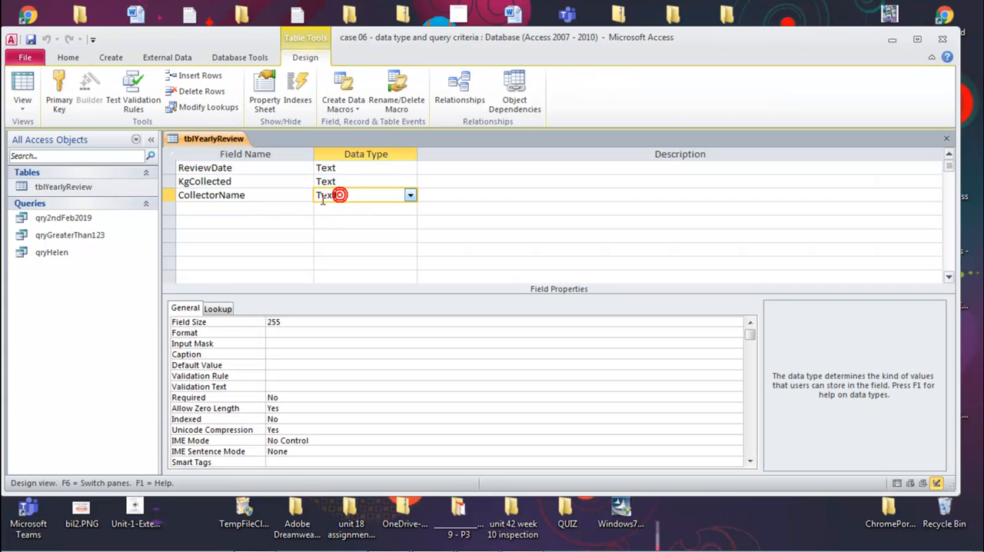
middle_click(227, 136)
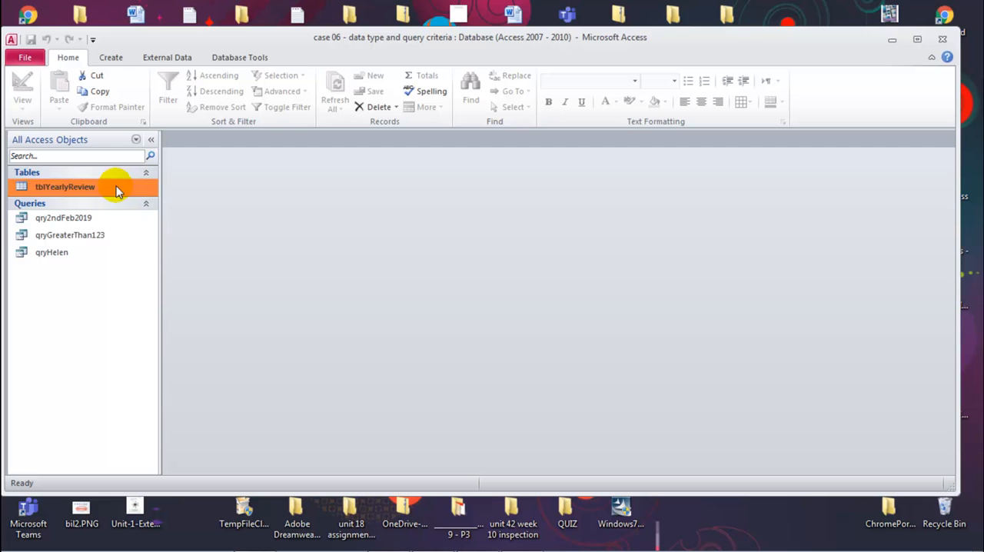
Replace the CollectorName criterion's operator with Not in the query named after a collector, and run the query.
right_click(62, 260)
click(100, 279)
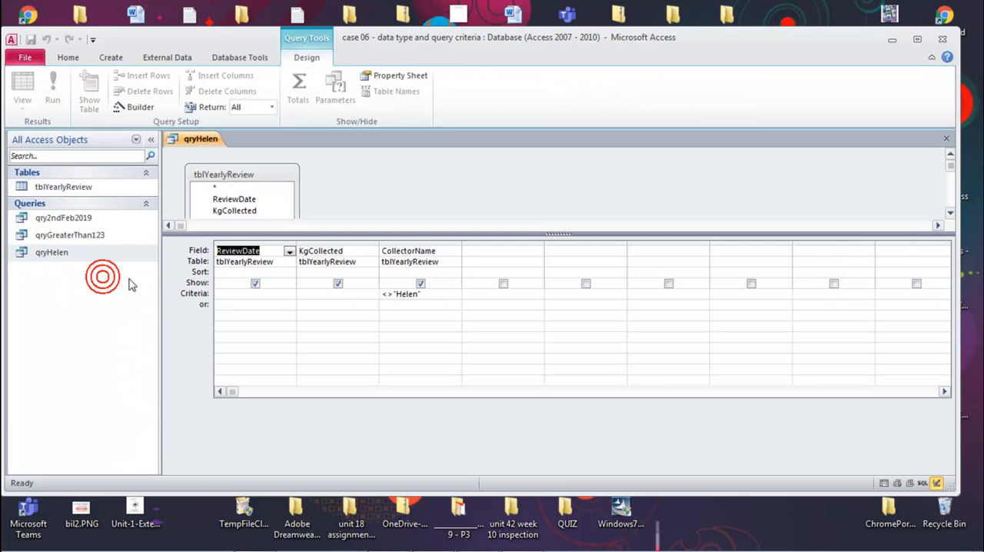
click(386, 294)
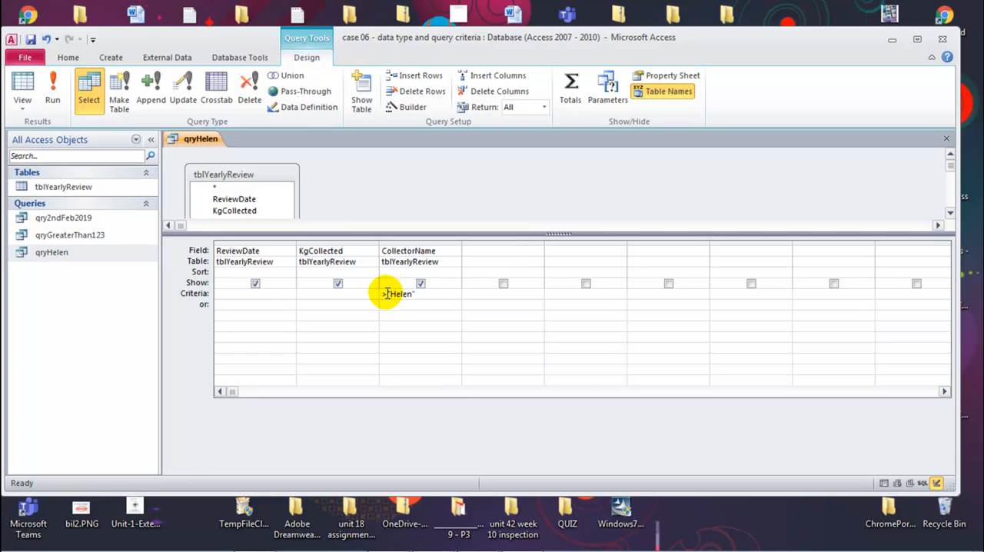
click(383, 297)
text(<)
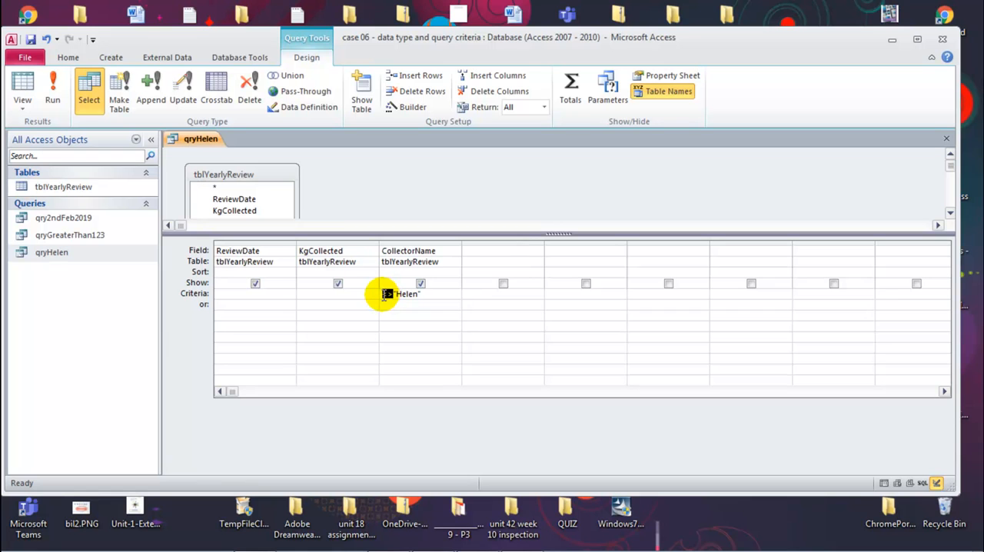
text(not)
click(387, 325)
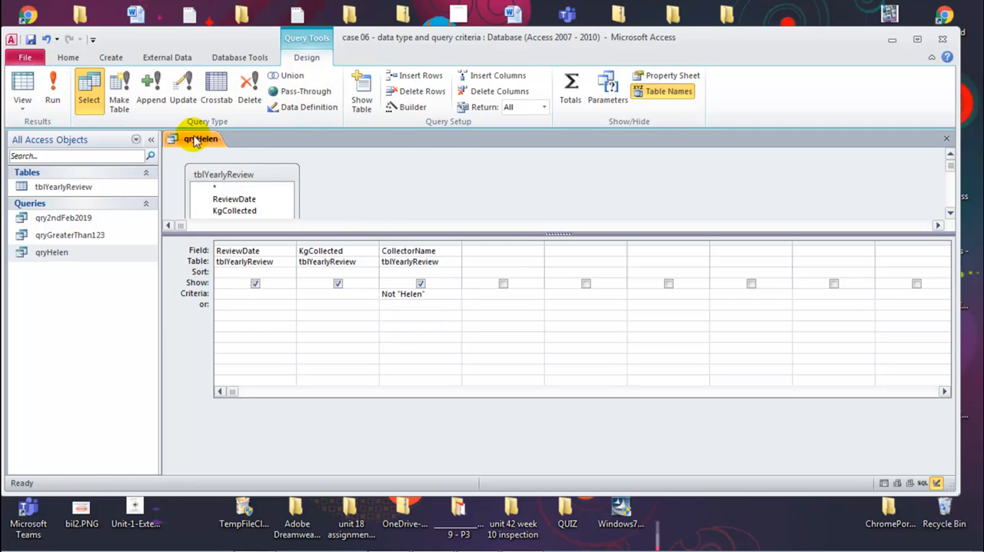
click(50, 94)
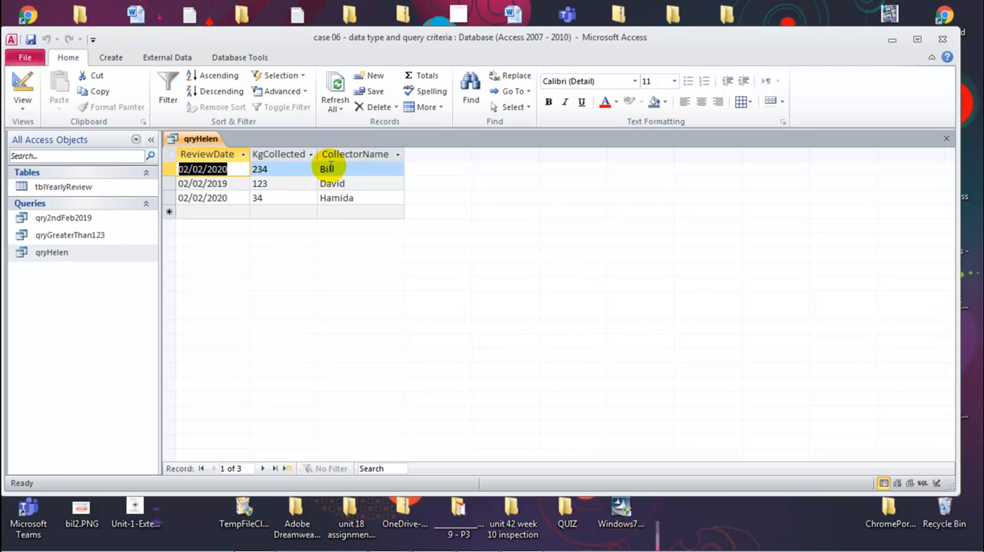
Change the CollectorName criterion's operator to Not Like, run the query, and close it with the change saved.
right_click(197, 143)
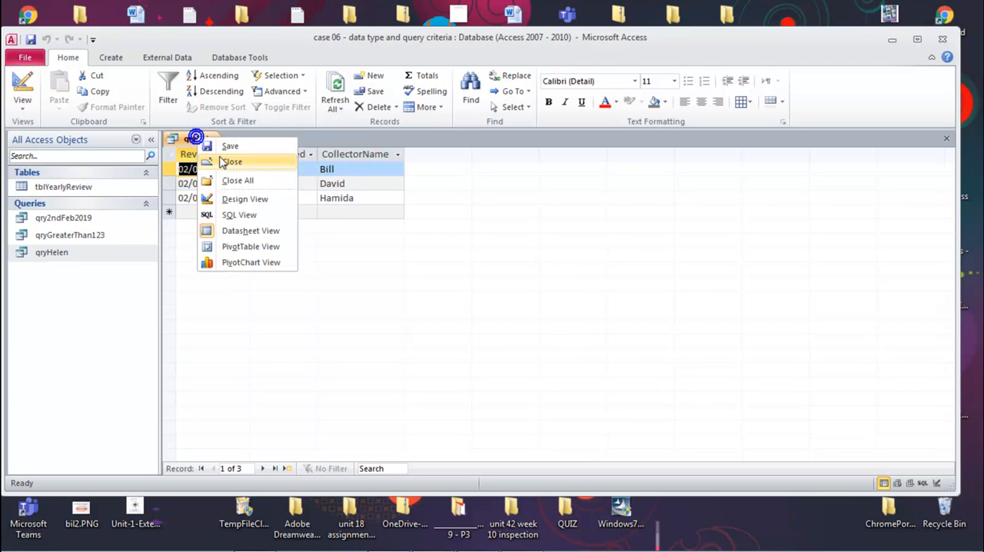
click(232, 195)
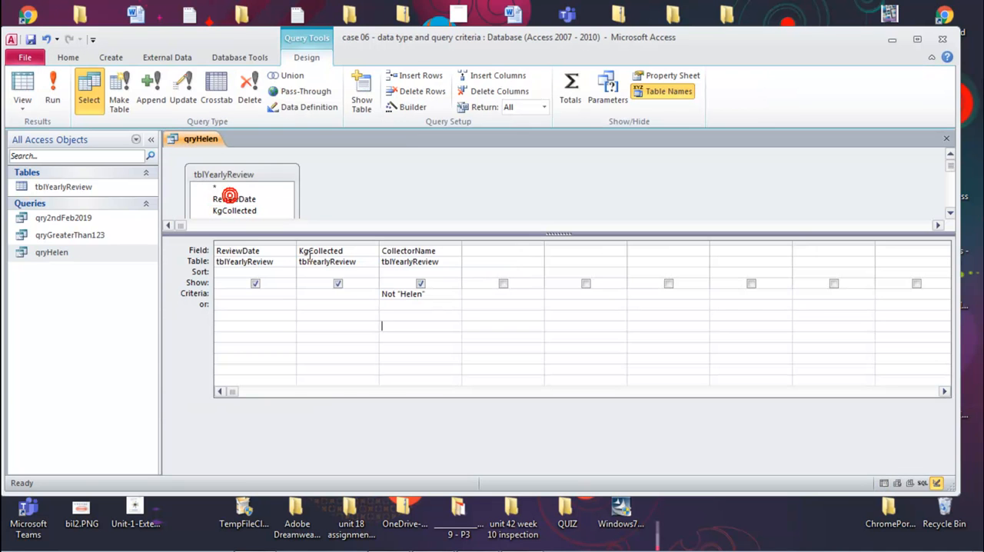
click(396, 296)
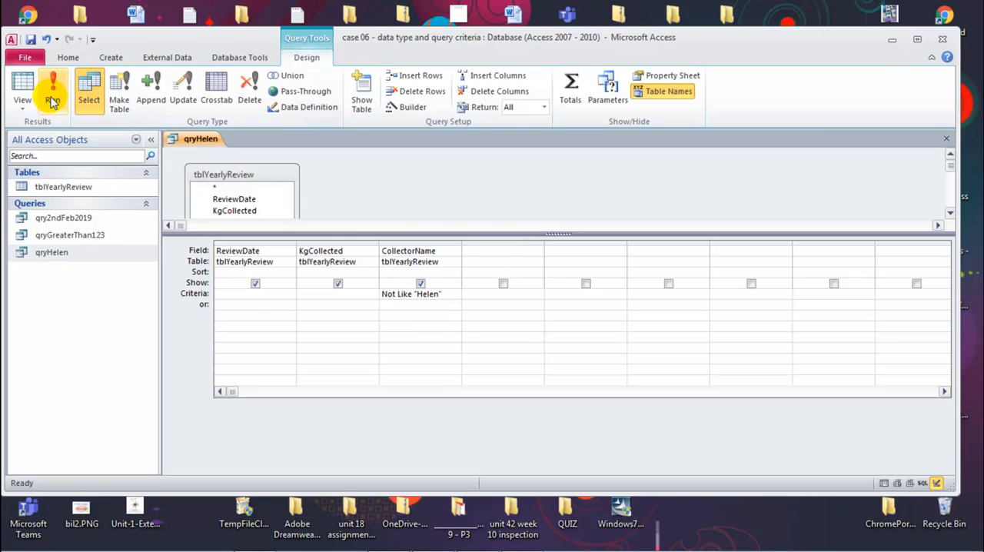
click(51, 92)
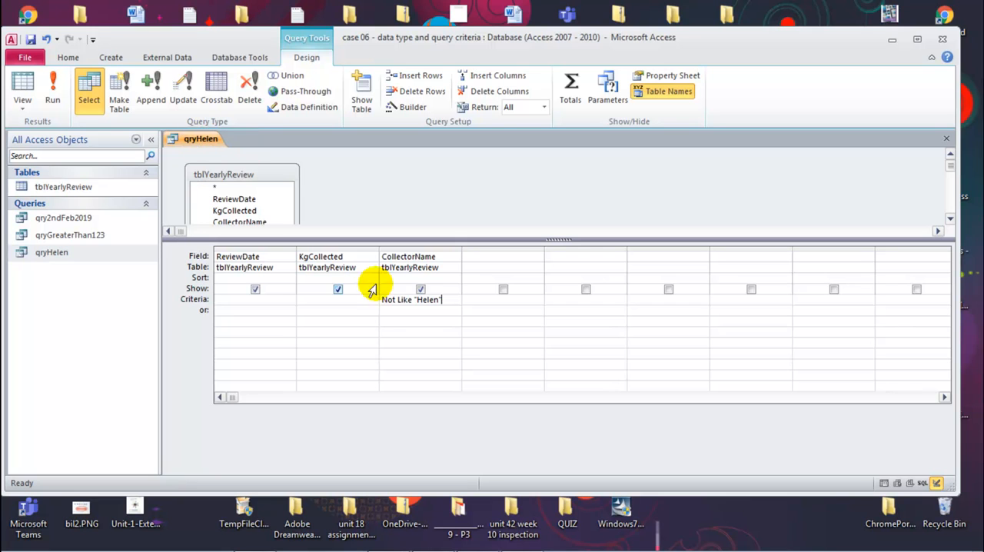
key(ctrl+w)
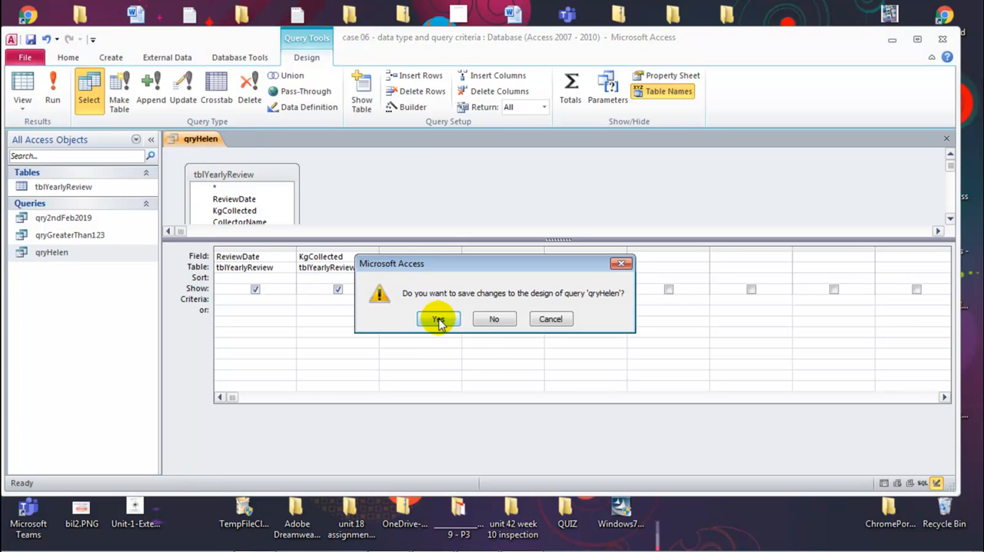
click(442, 320)
Run qryGreaterThan123 from Design View, examine the KgCollected value in the second record, and close the query.
click(71, 235)
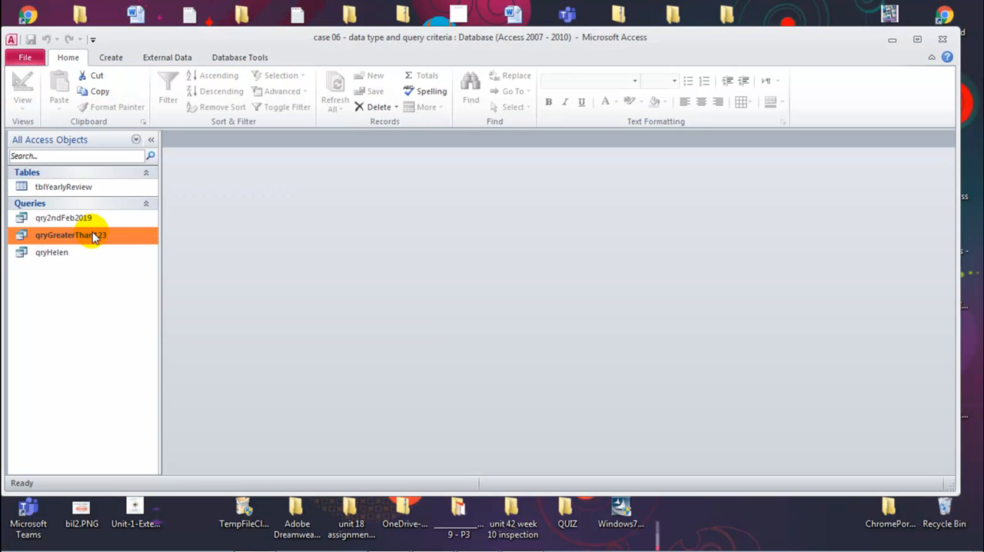
right_click(92, 236)
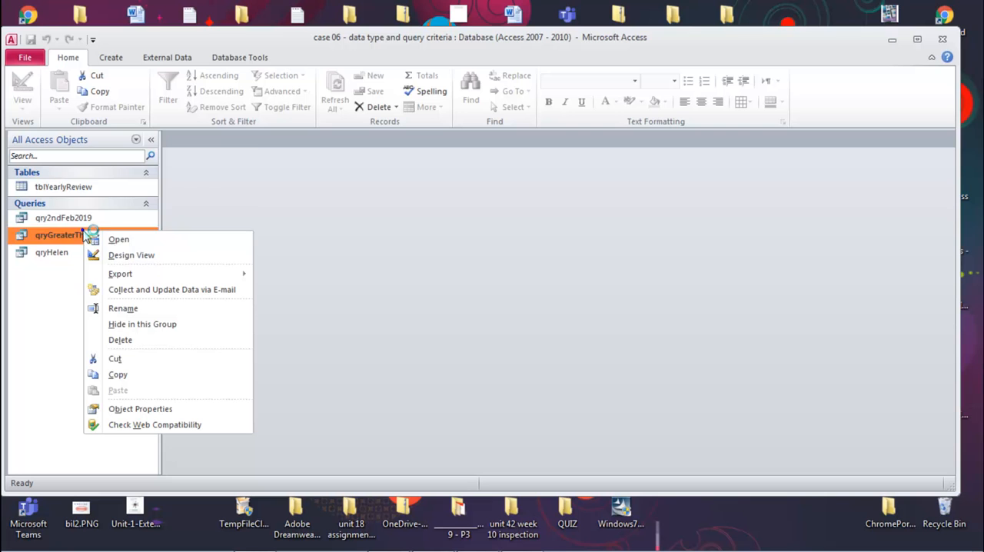
click(132, 257)
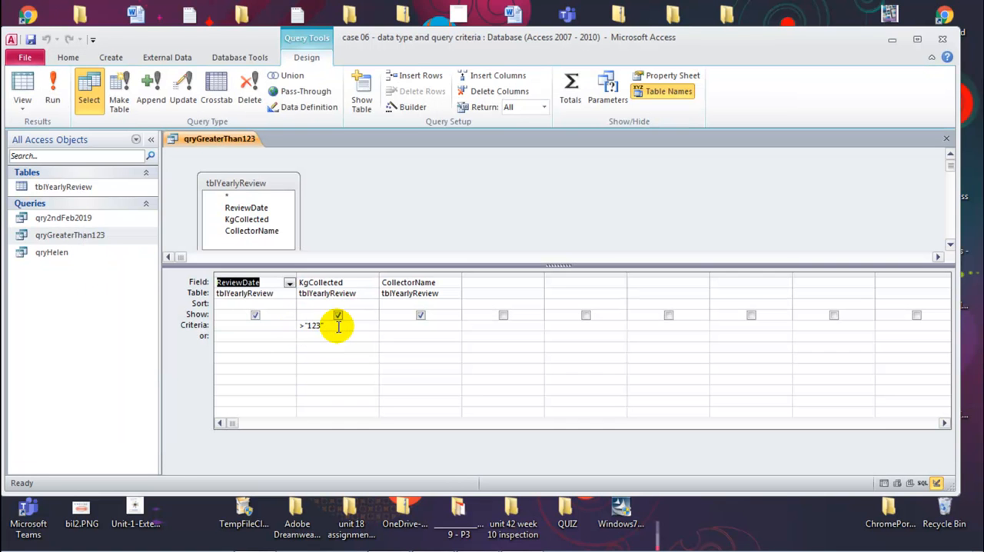
click(52, 94)
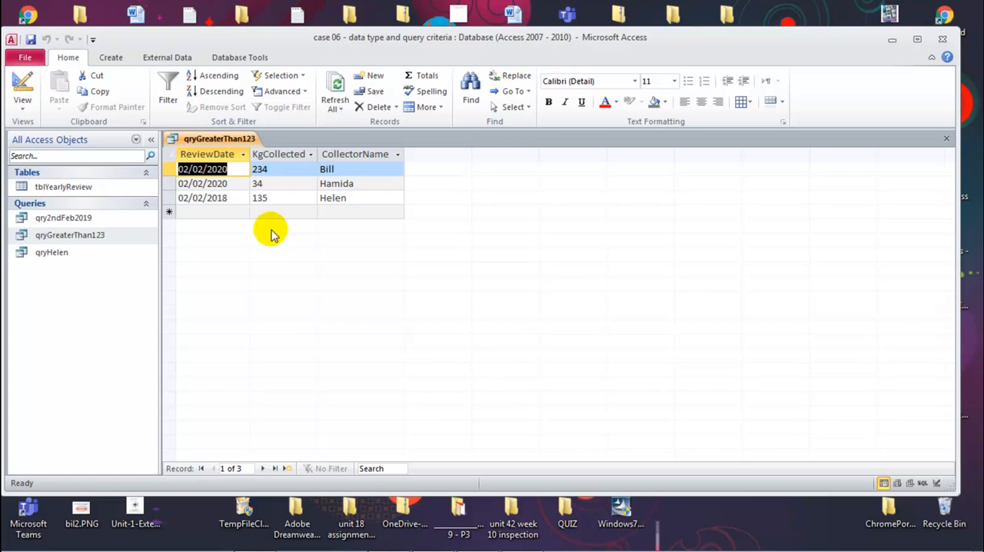
click(257, 183)
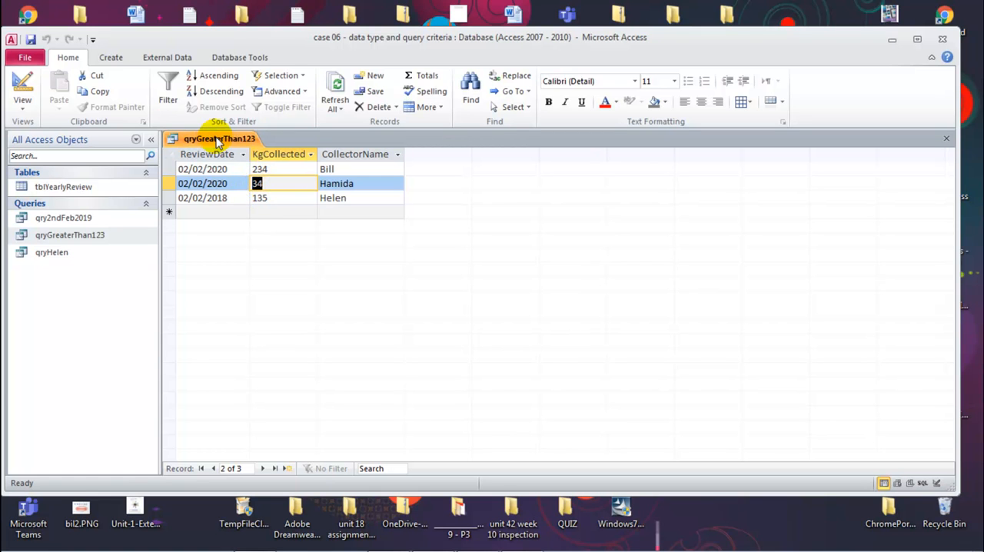
middle_click(219, 140)
Change the KgCollected field's data type to Number in the tblYearlyReview design, and close the table with the change saved.
right_click(79, 186)
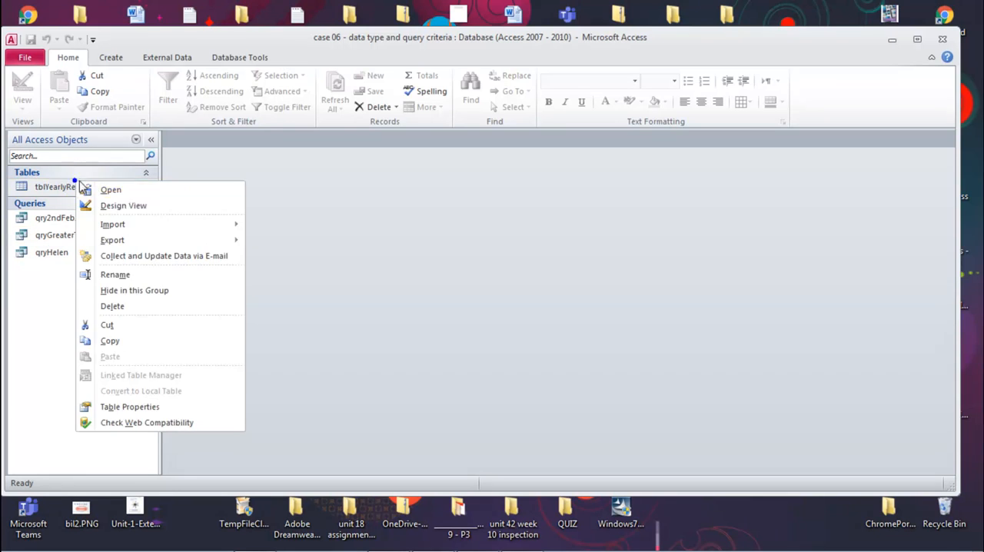
click(130, 205)
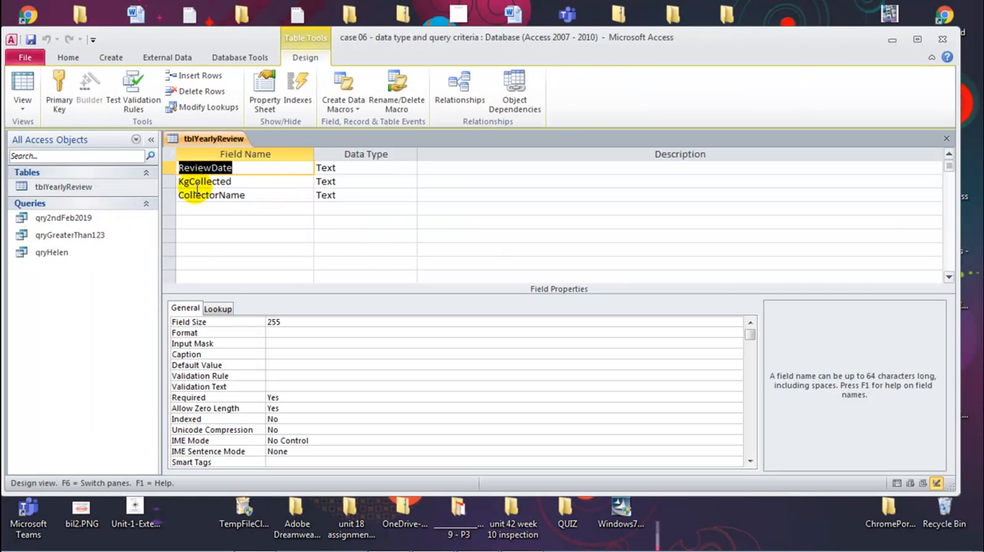
click(347, 183)
click(409, 182)
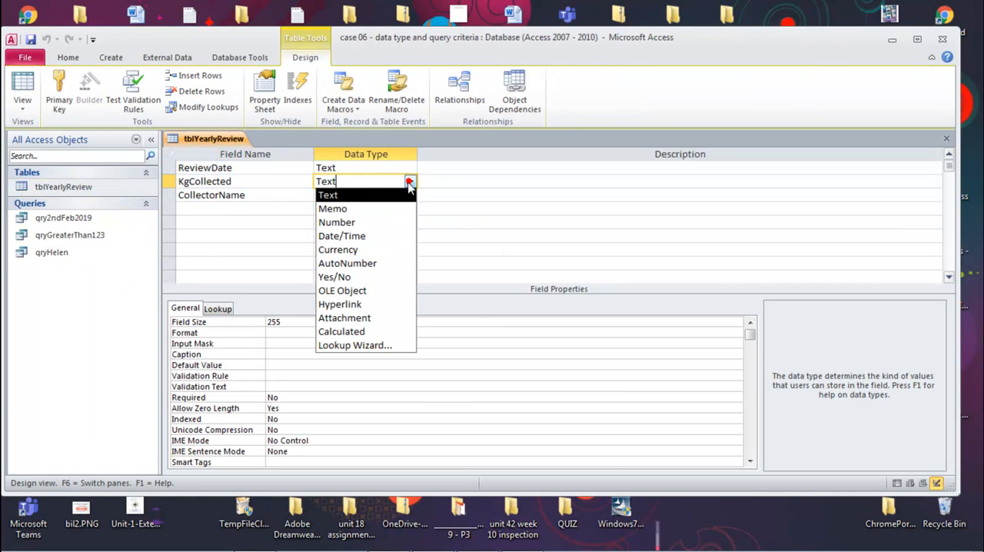
click(350, 223)
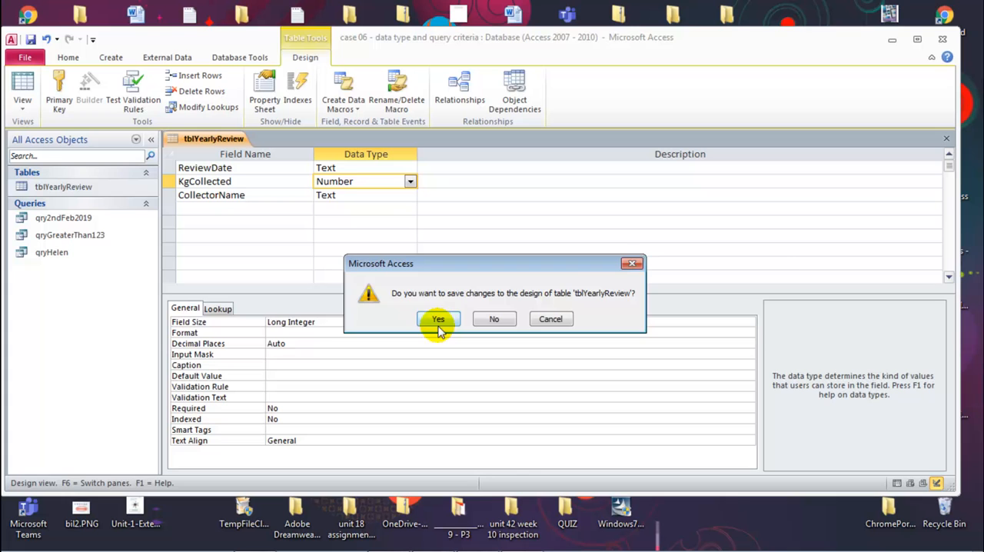
click(439, 319)
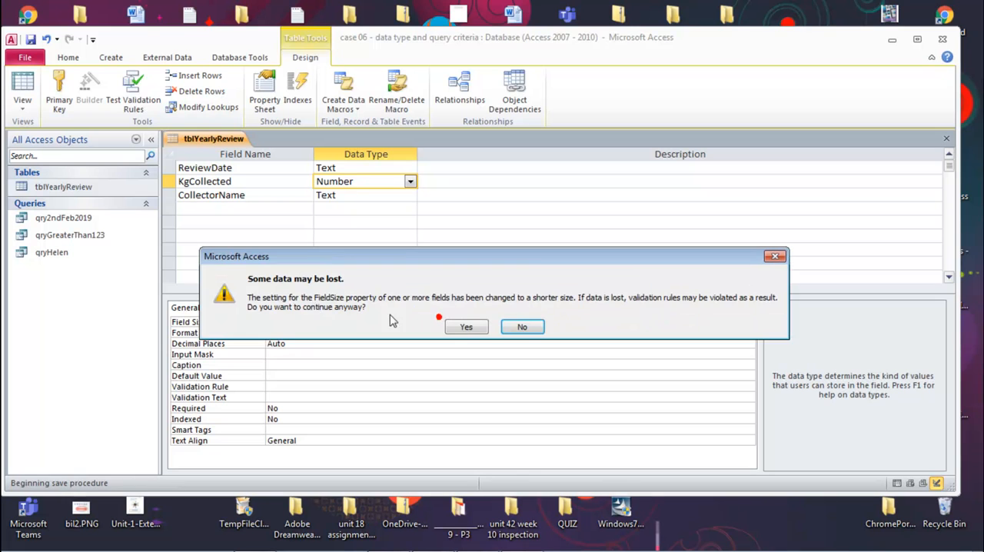
click(466, 327)
Run qryGreaterThan123 from Design View with its quoted KgCollected criterion.
right_click(69, 235)
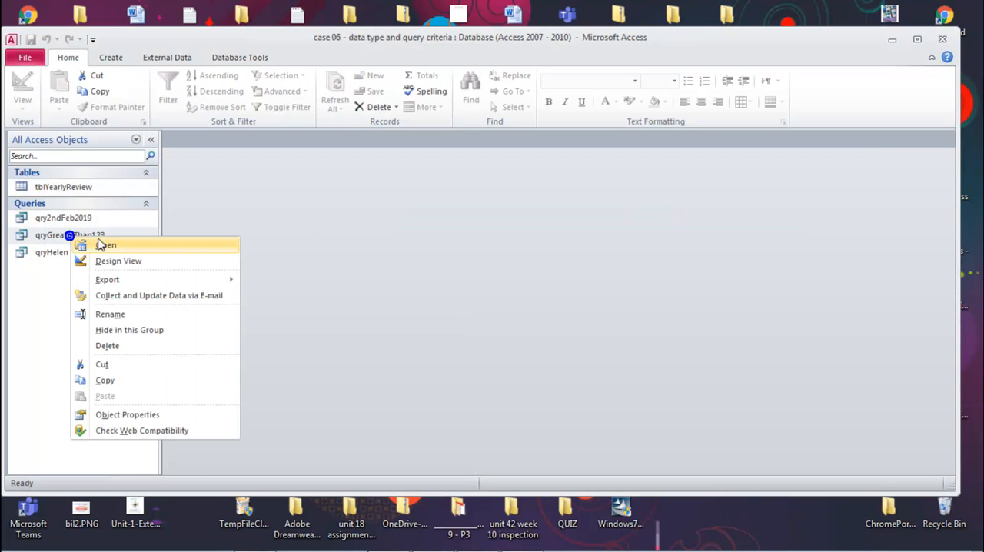
click(108, 263)
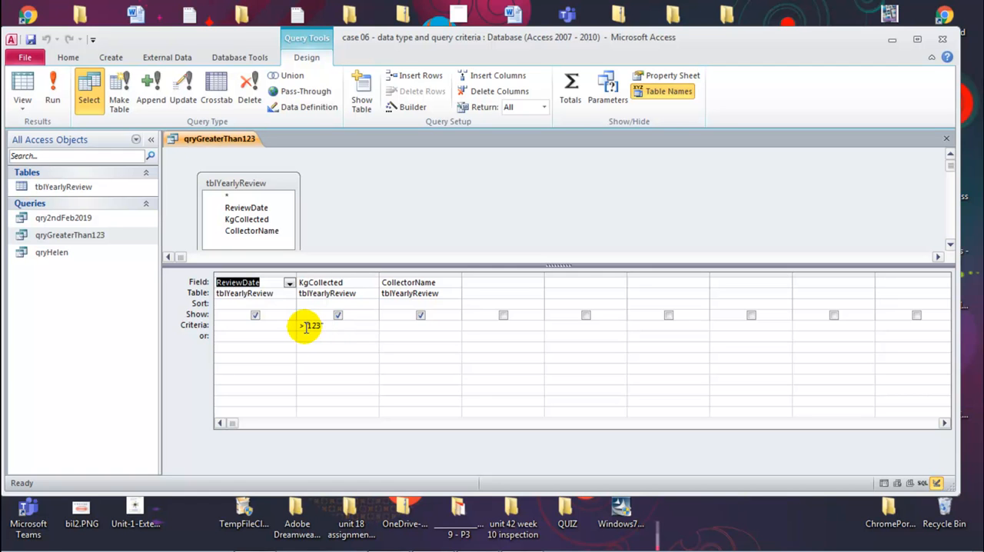
click(53, 92)
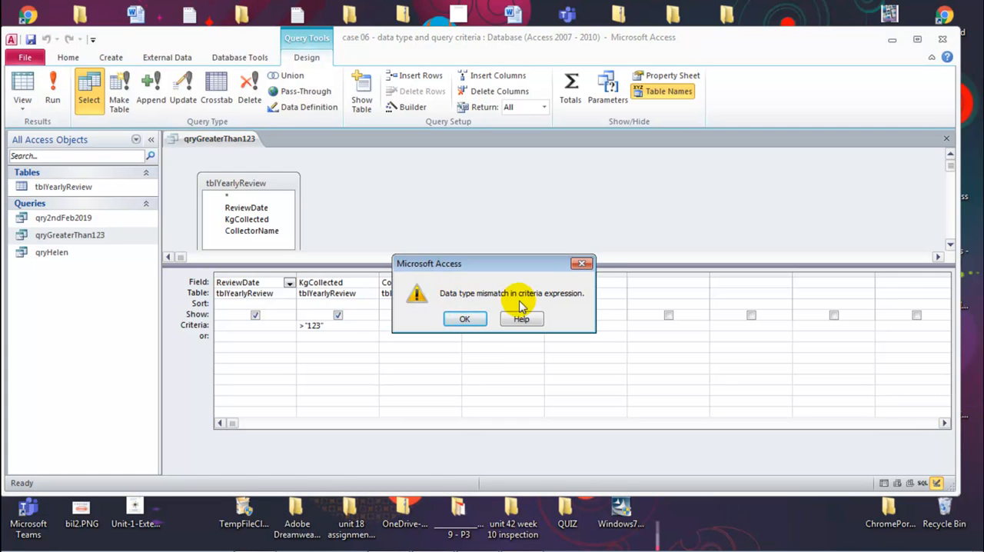
click(465, 319)
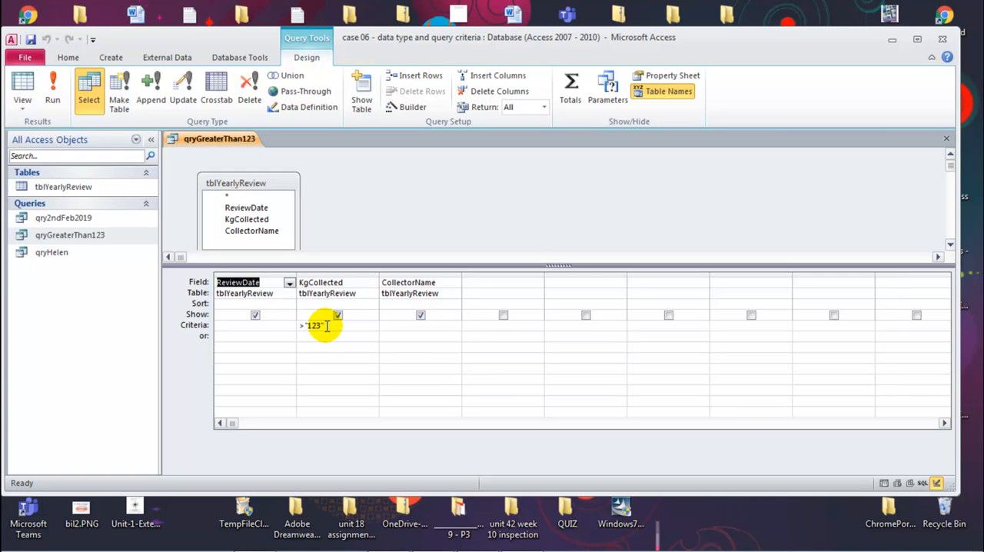
Set the KgCollected criterion to >123 without quotation marks, run the query, and close it with the change saved.
click(324, 326)
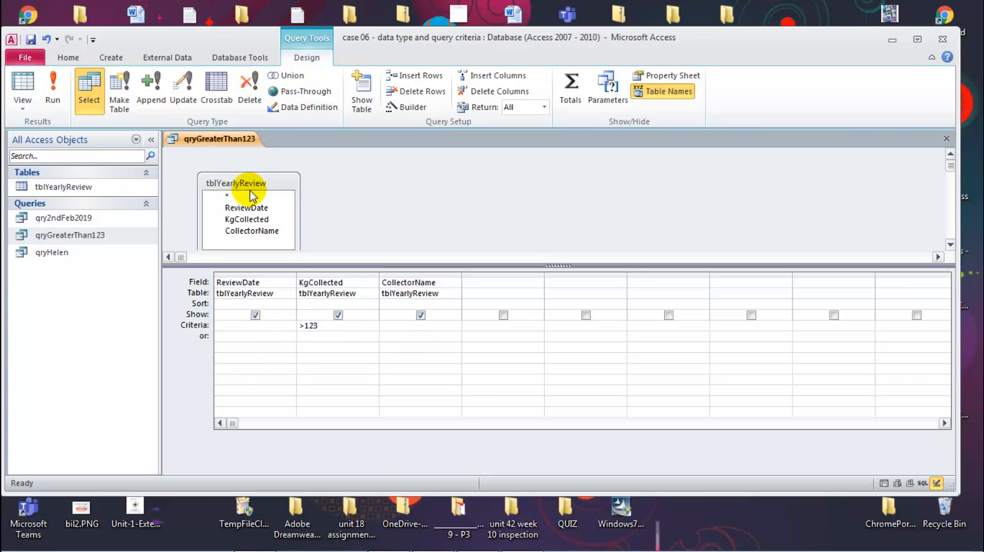
click(22, 97)
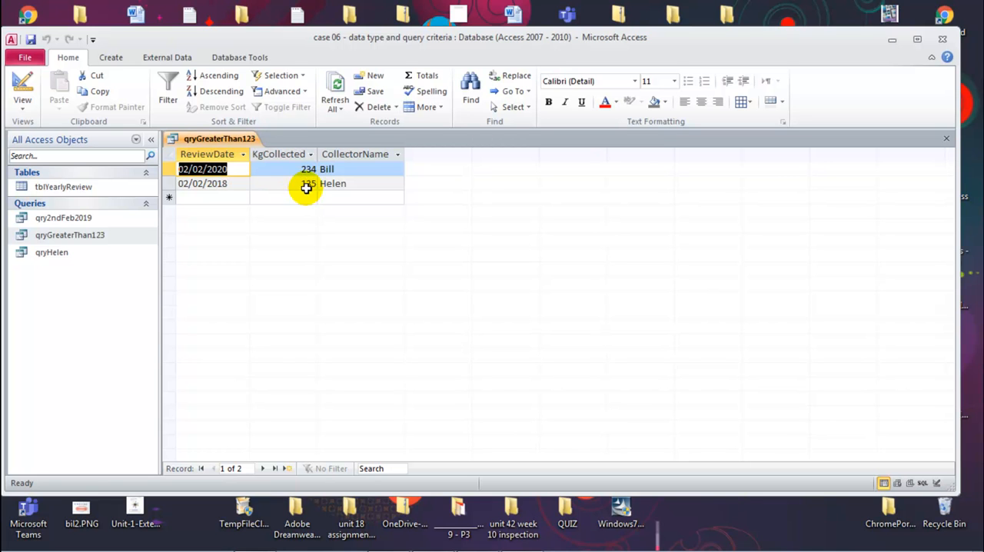
middle_click(214, 142)
click(443, 319)
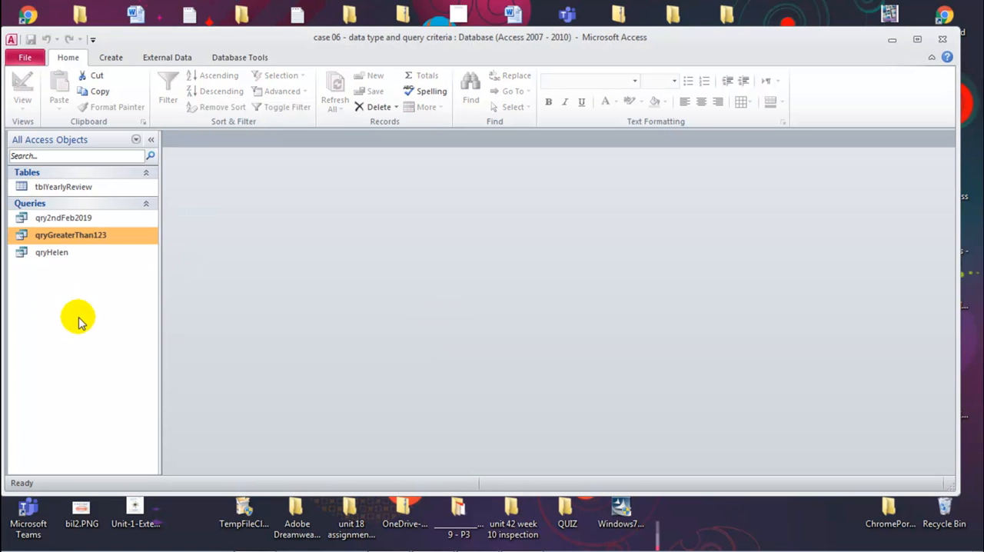
Open qry2ndFeb2019 in Design View, examine its ReviewDate criterion, and run the query.
click(68, 221)
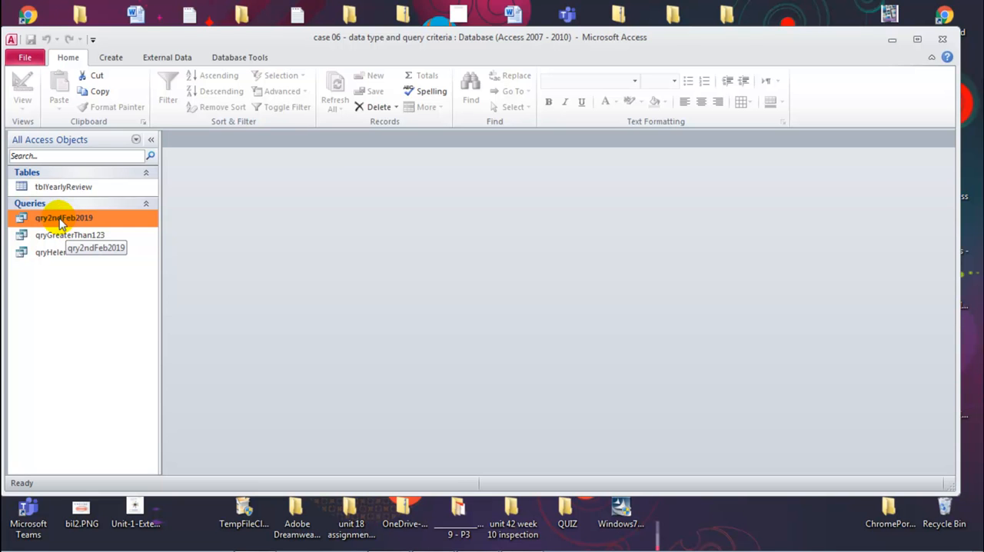
right_click(63, 222)
click(102, 241)
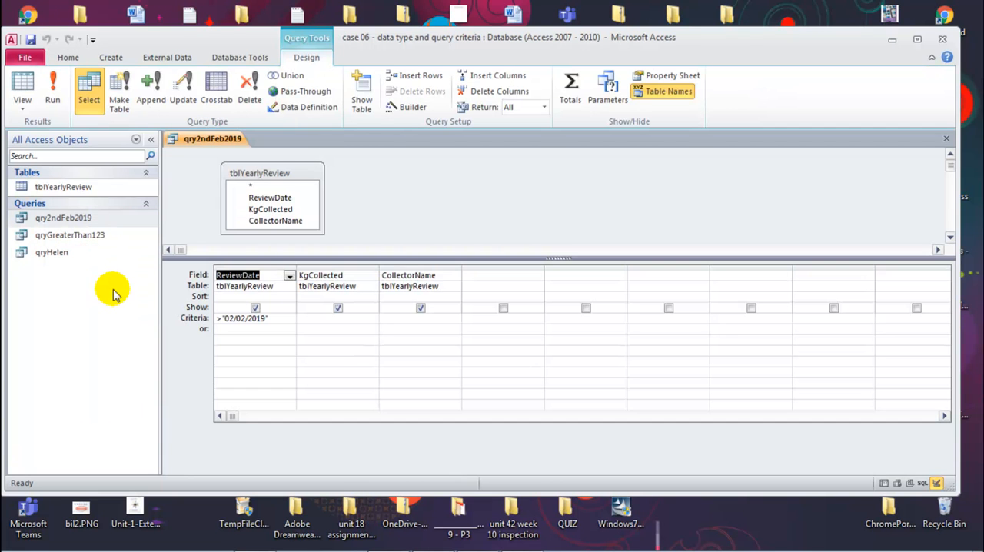
double_click(224, 320)
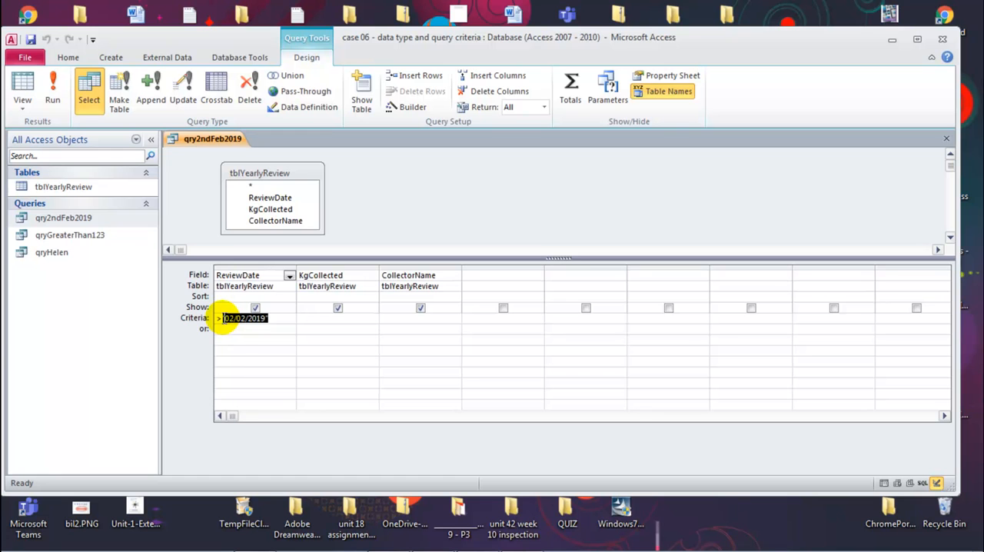
click(290, 316)
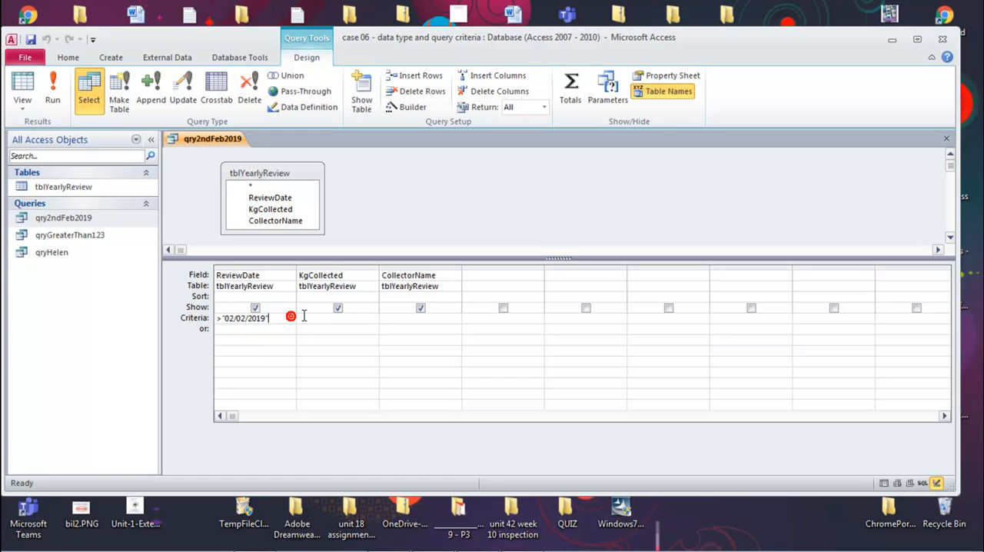
right_click(220, 136)
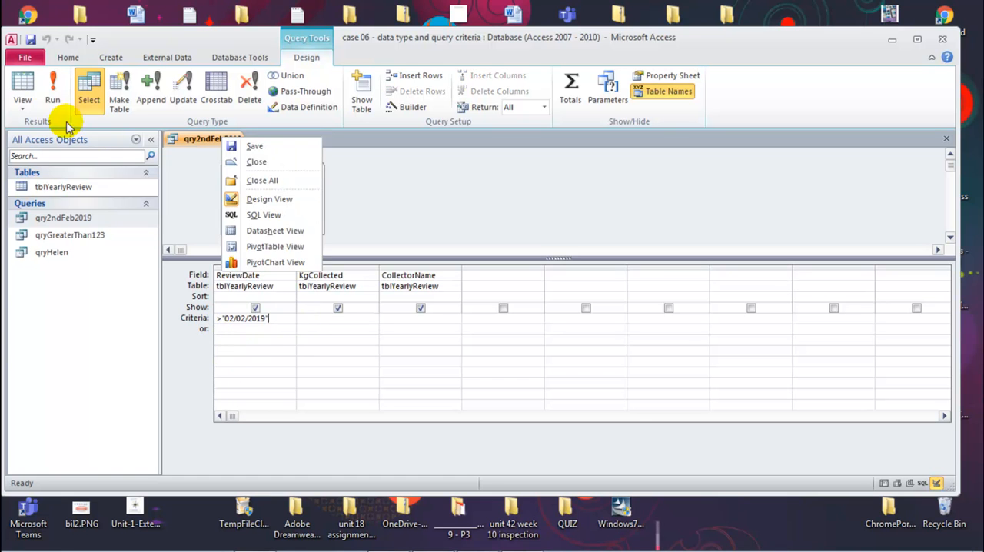
click(53, 86)
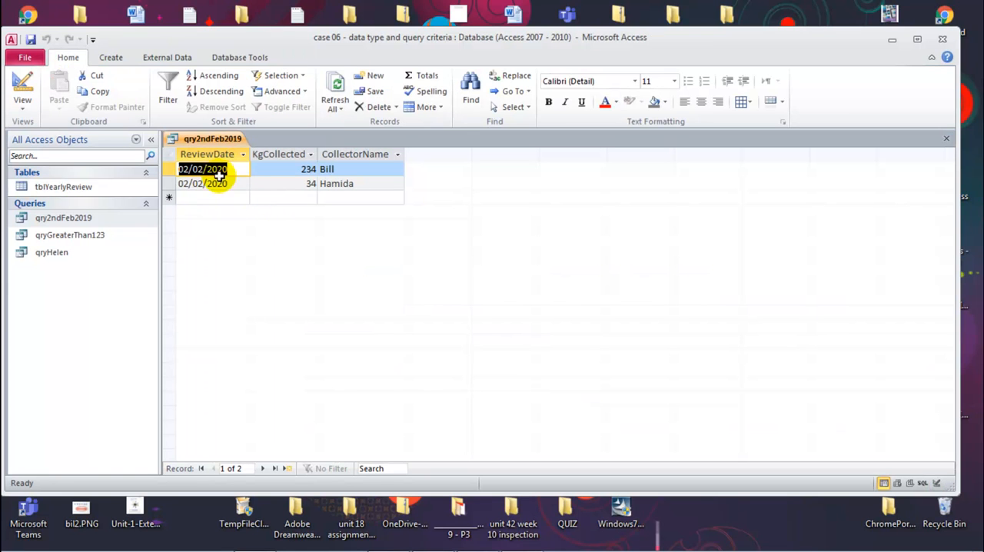
Examine the ReviewDate values of the fourth and second records in tblYearlyReview, and close the table.
click(52, 187)
double_click(50, 190)
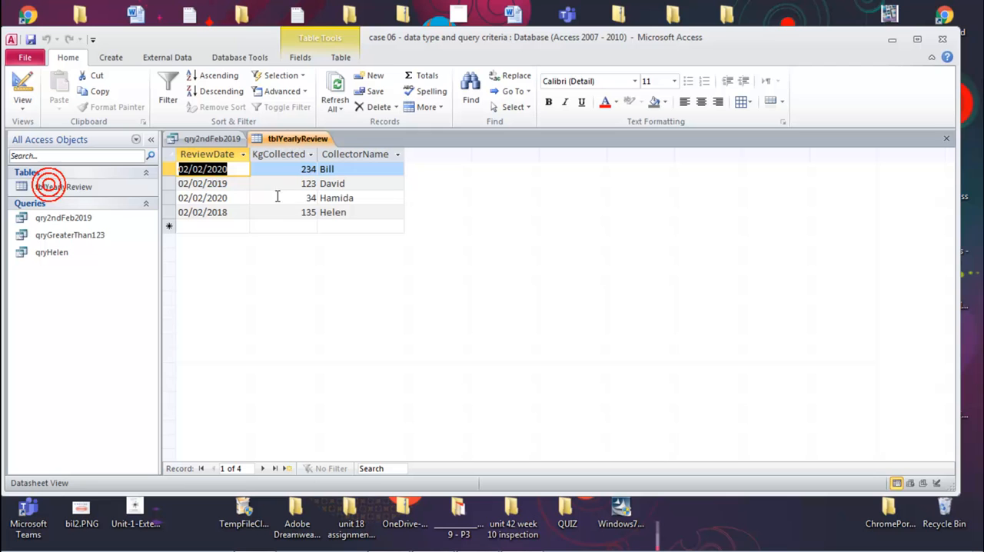
click(235, 213)
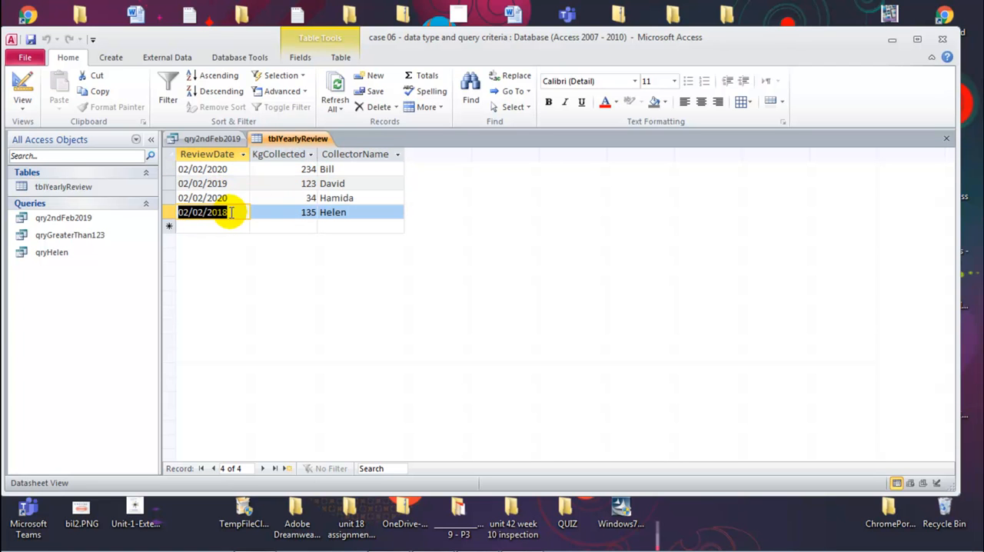
drag(236, 183, 179, 183)
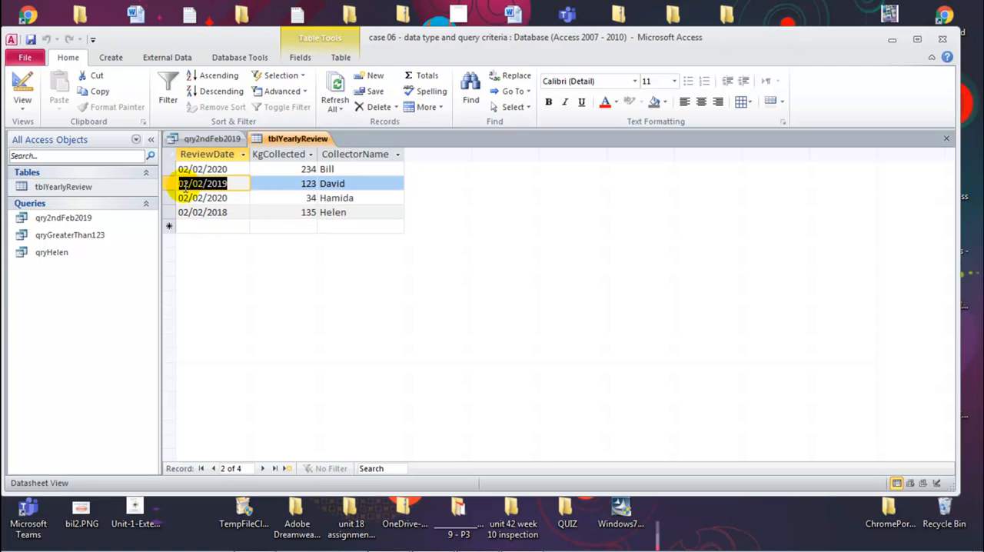
middle_click(300, 140)
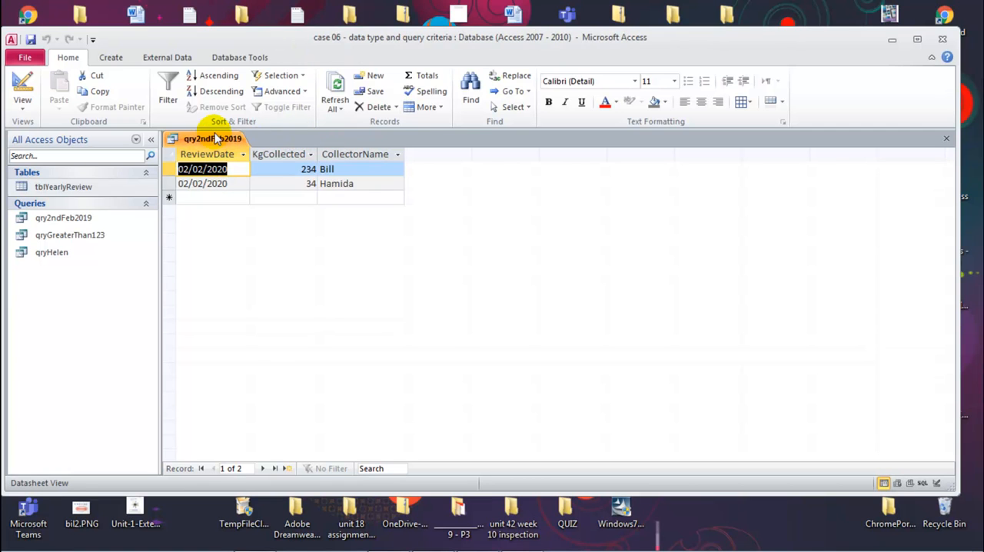
Change the ReviewDate criterion in qry2ndFeb2019 to <>"02/02/2019", run the query, and close it with the change saved.
middle_click(207, 144)
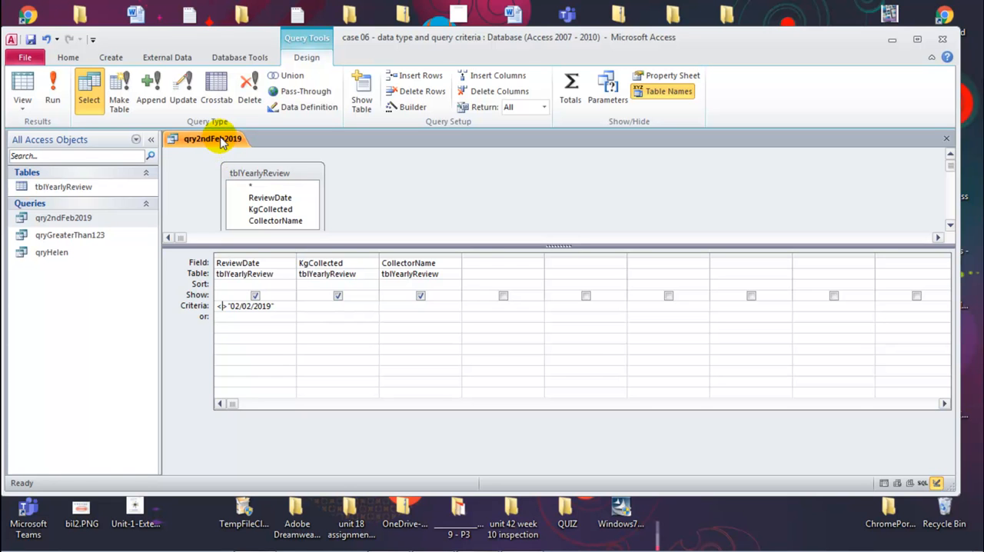
click(52, 91)
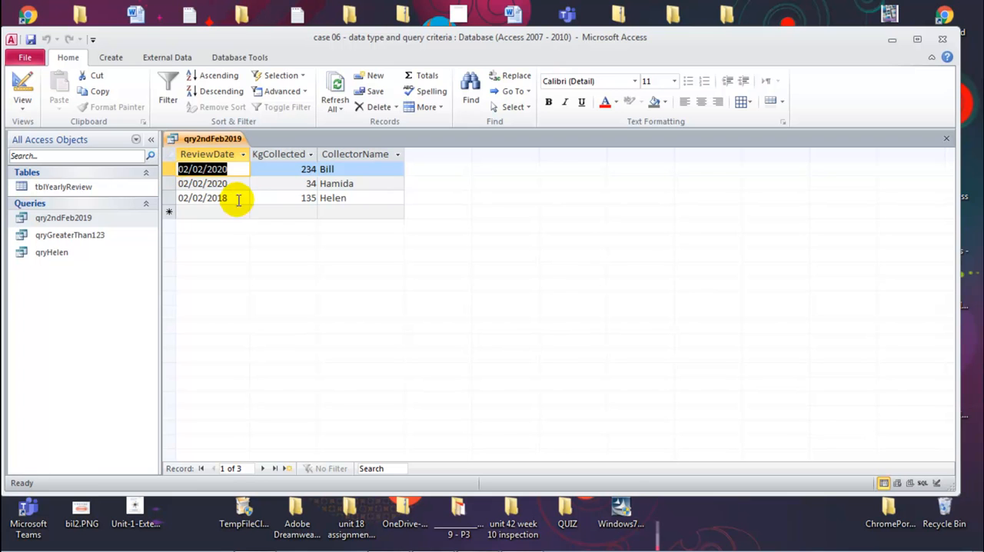
right_click(223, 143)
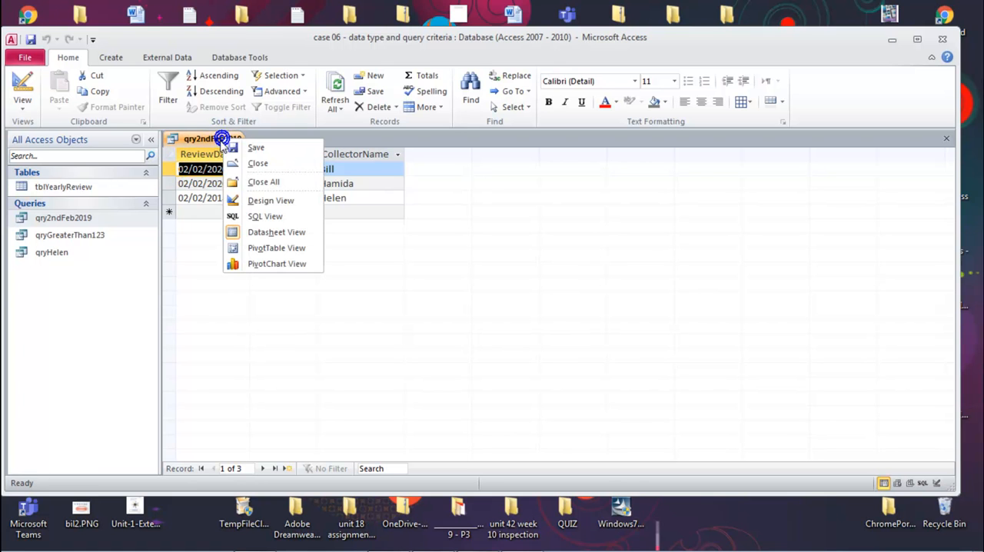
click(255, 198)
click(437, 319)
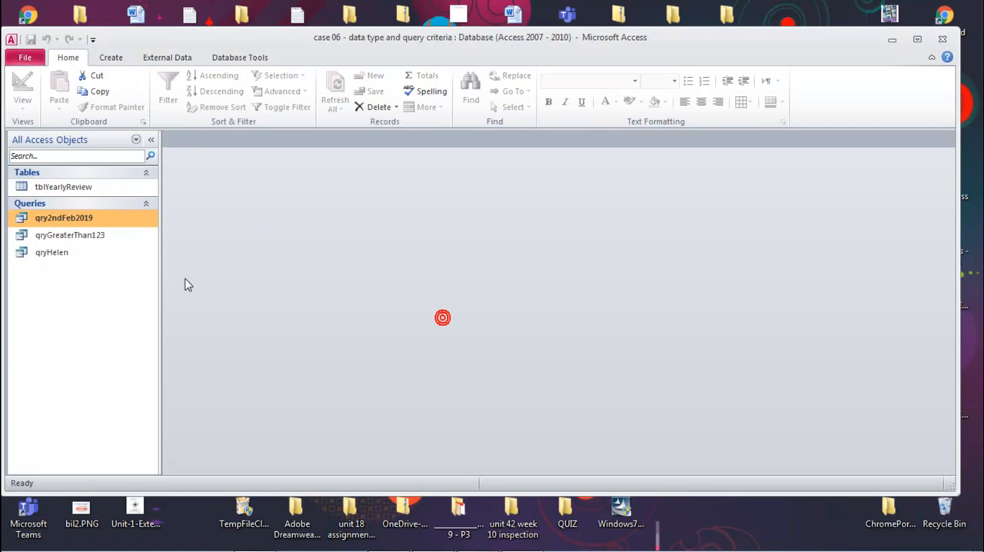
Change the ReviewDate field's data type to Date/Time in the tblYearlyReview design, and close the table with the change saved.
double_click(63, 188)
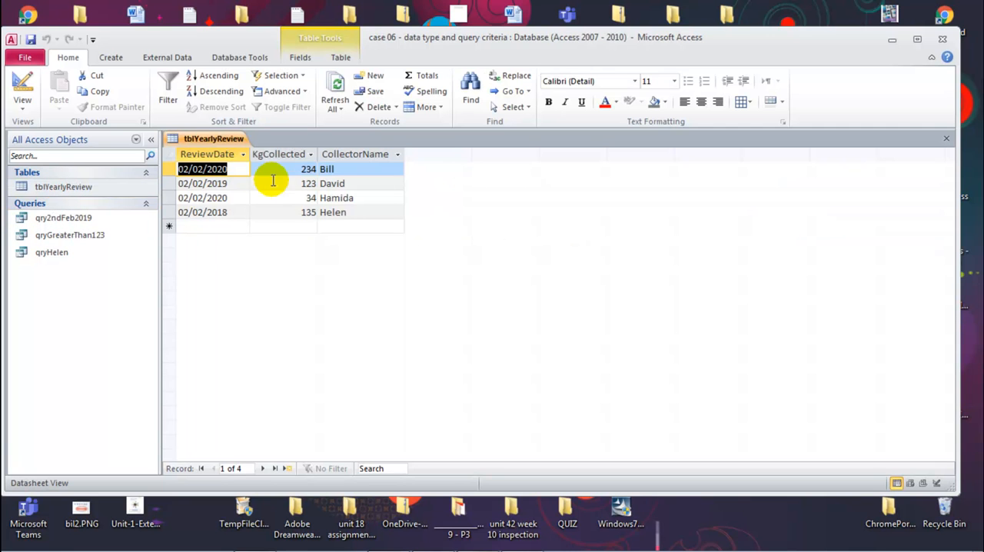
right_click(220, 143)
click(262, 204)
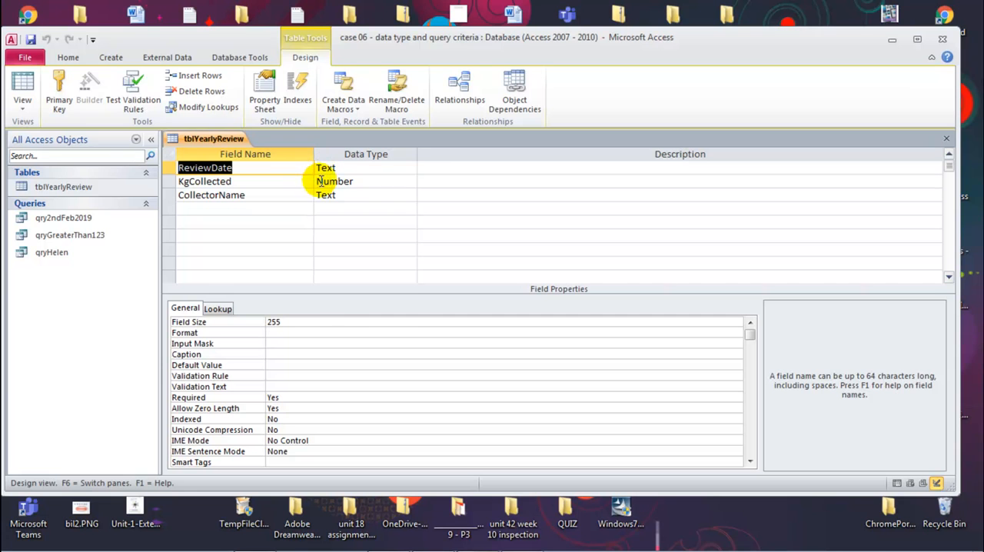
click(327, 169)
click(411, 167)
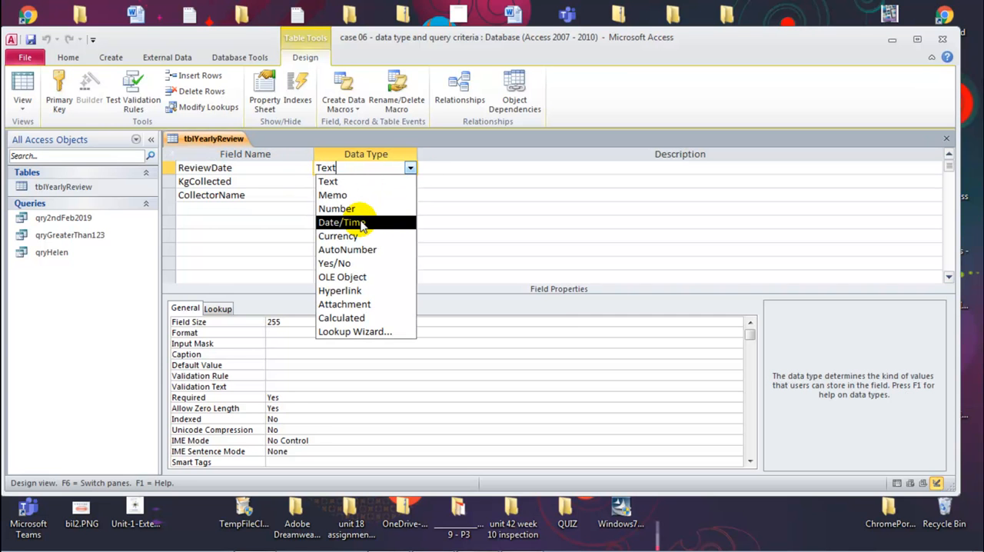
click(362, 224)
middle_click(222, 136)
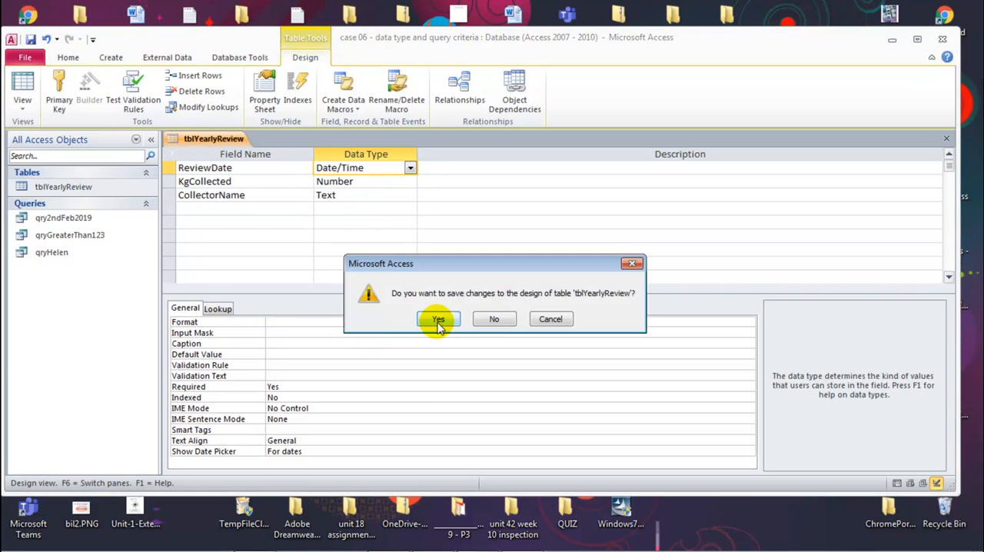
click(437, 319)
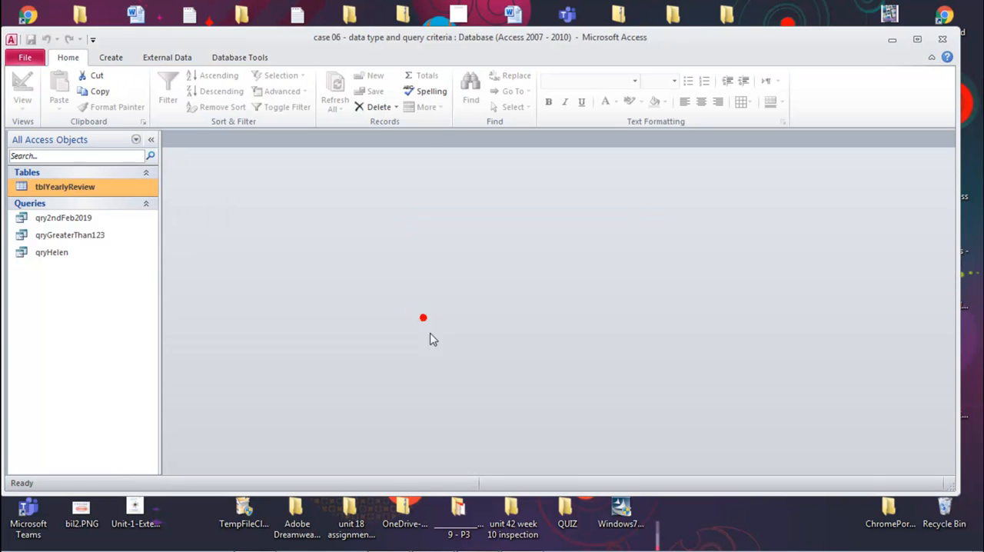
Open qryGreaterThan123 and examine its criteria in Design View.
double_click(79, 235)
right_click(215, 137)
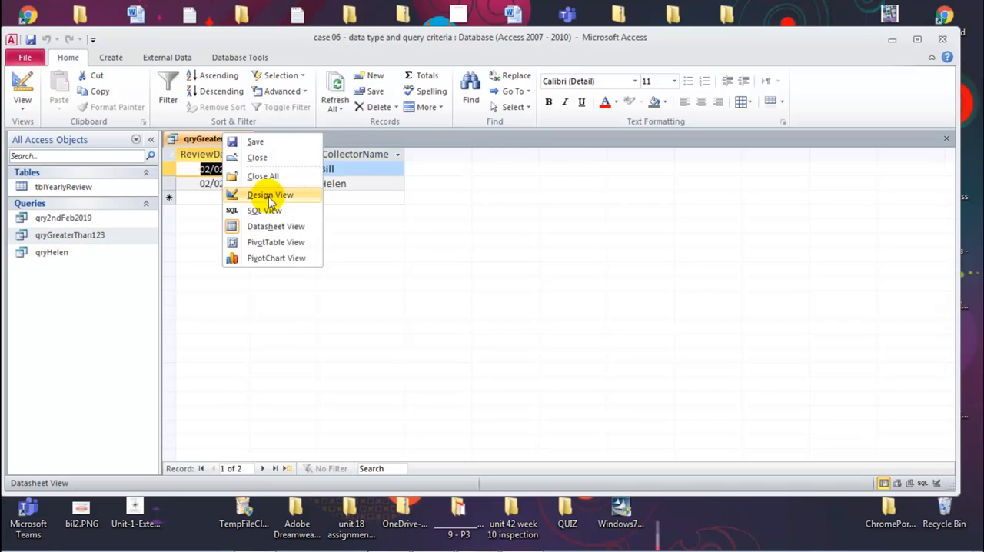
click(268, 192)
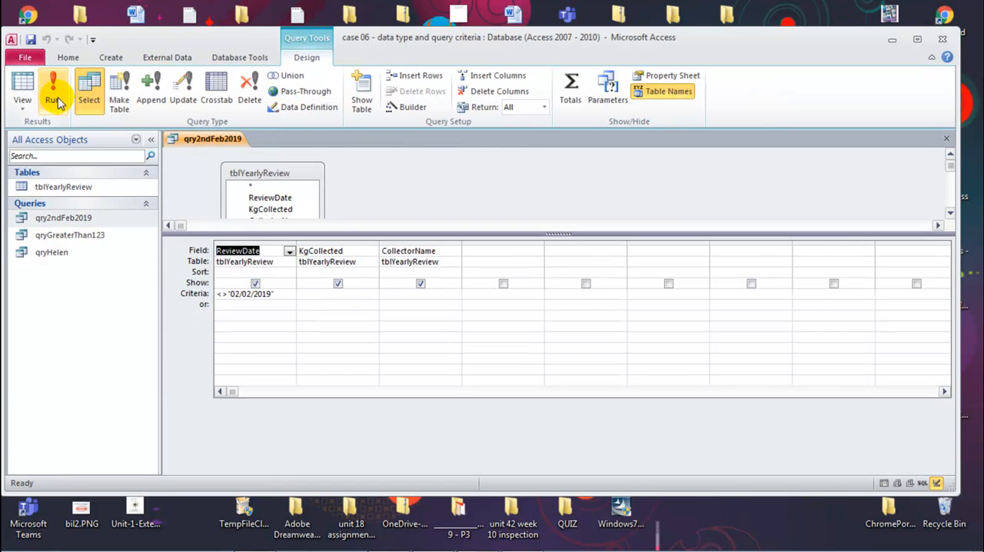
Run qry2ndFeb2019 from Design View with its quoted ReviewDate criterion.
click(53, 90)
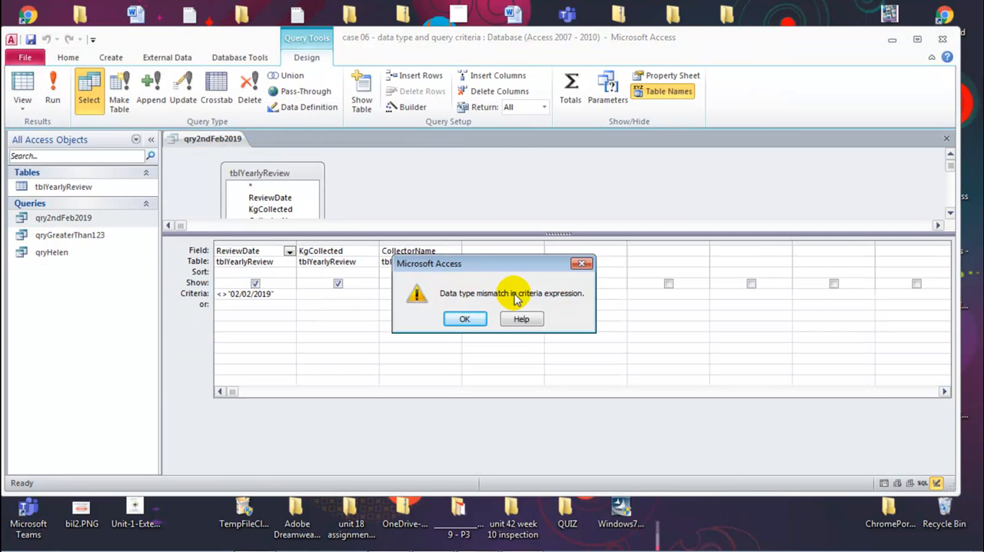
click(466, 318)
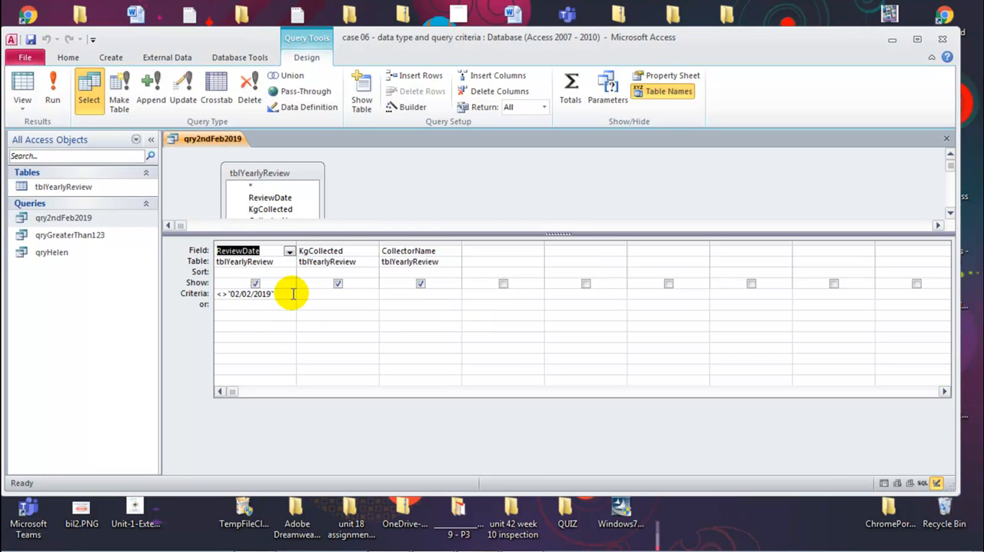
Change the ReviewDate criterion in qry2ndFeb2019 to <>#02/02/2019# and run the query.
click(293, 293)
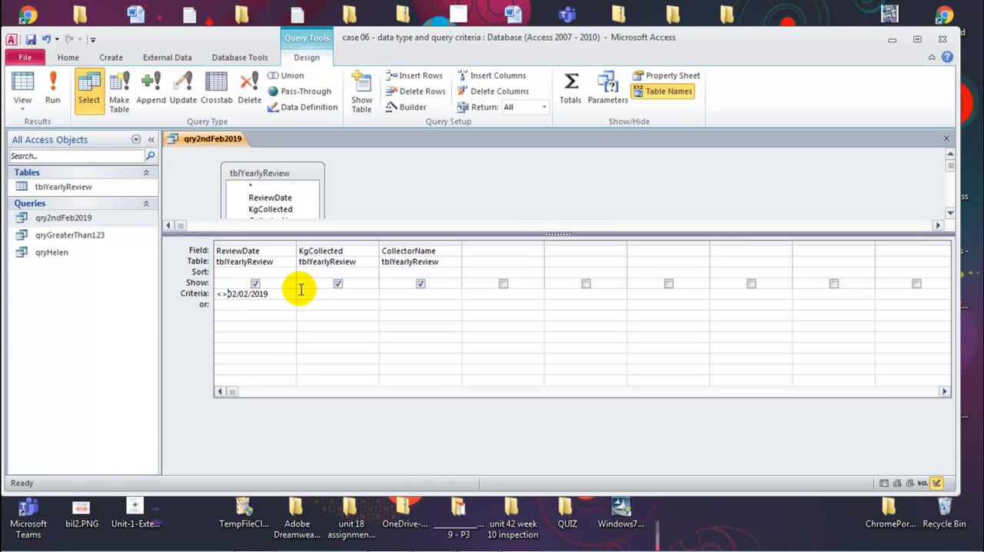
click(294, 297)
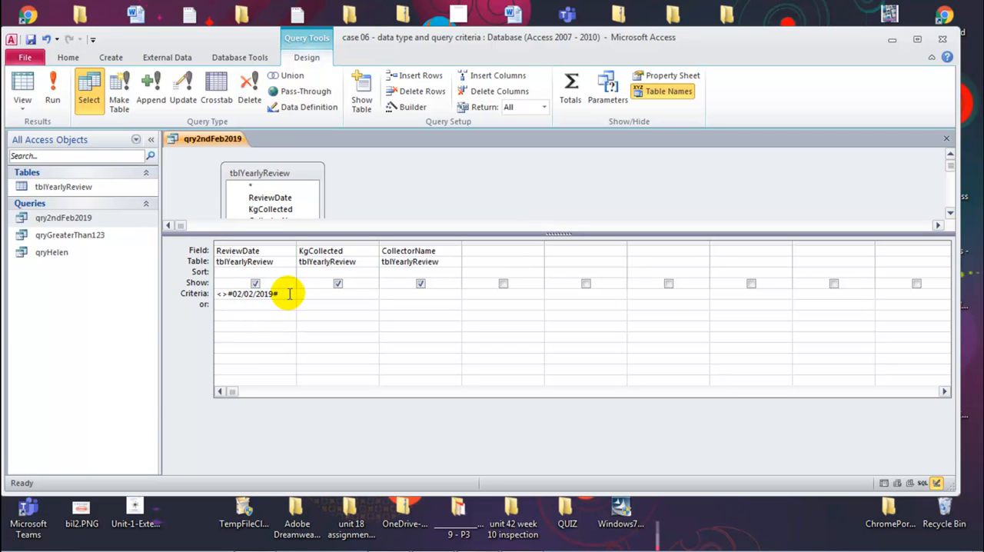
drag(233, 293, 229, 294)
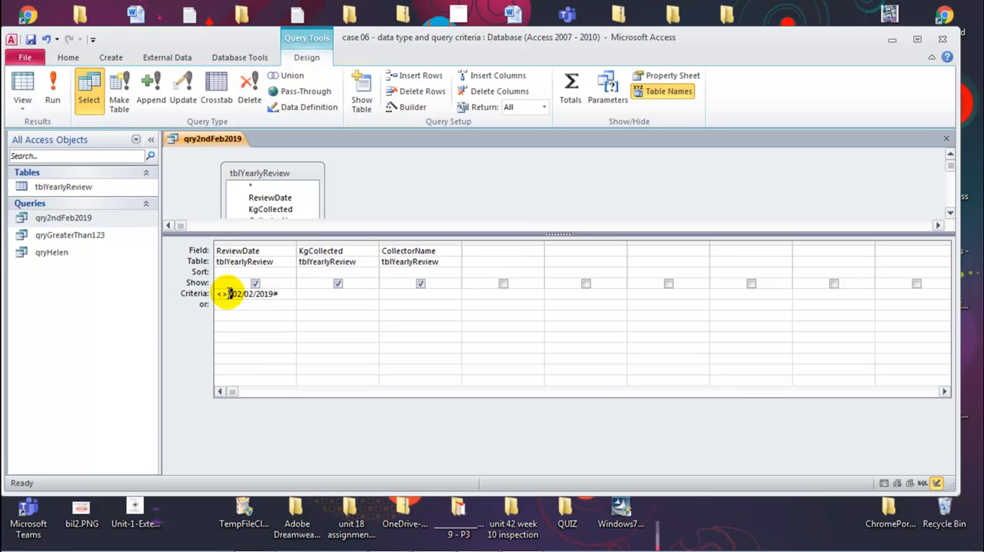
click(270, 317)
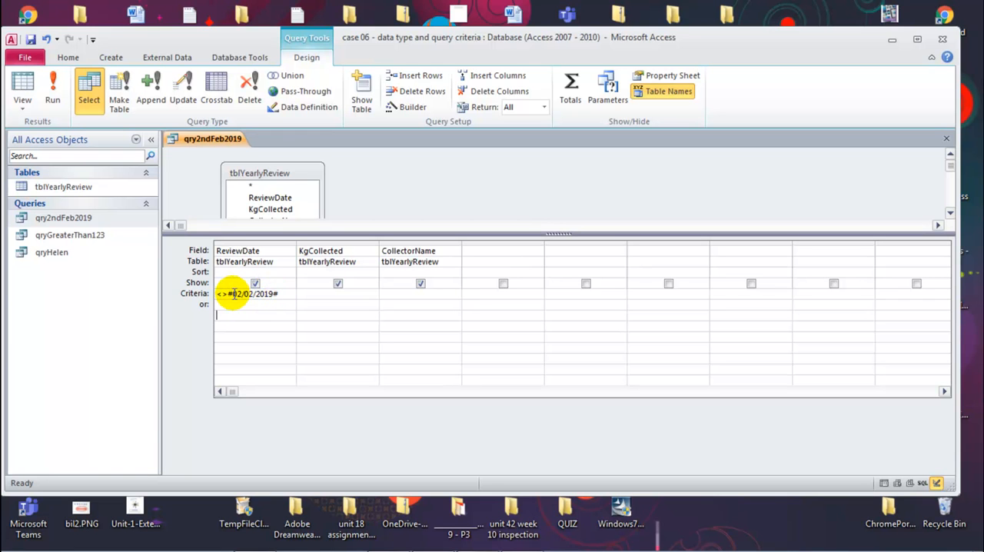
click(51, 102)
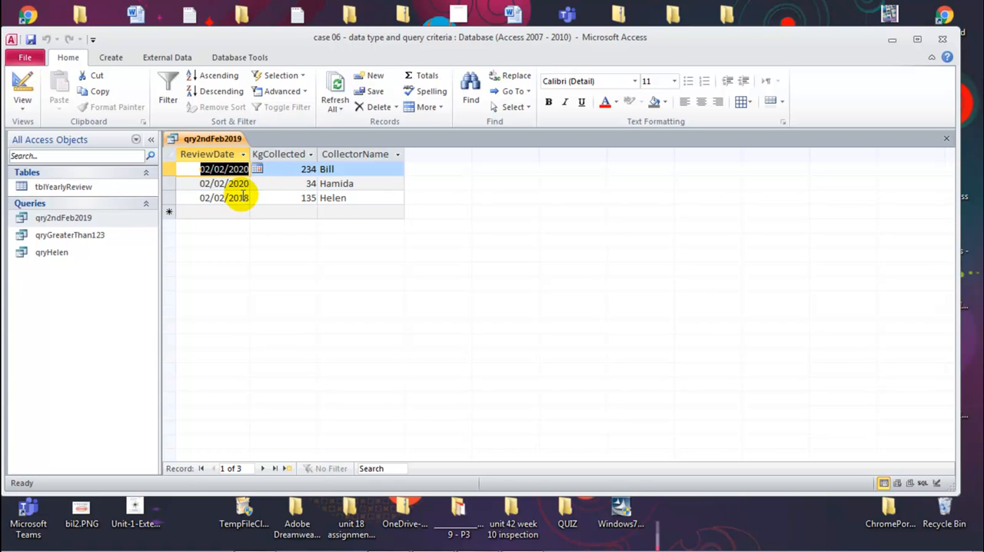
Reopen the query's design, set the ReviewDate criterion to <#02/02/2019#, and run it again.
right_click(205, 140)
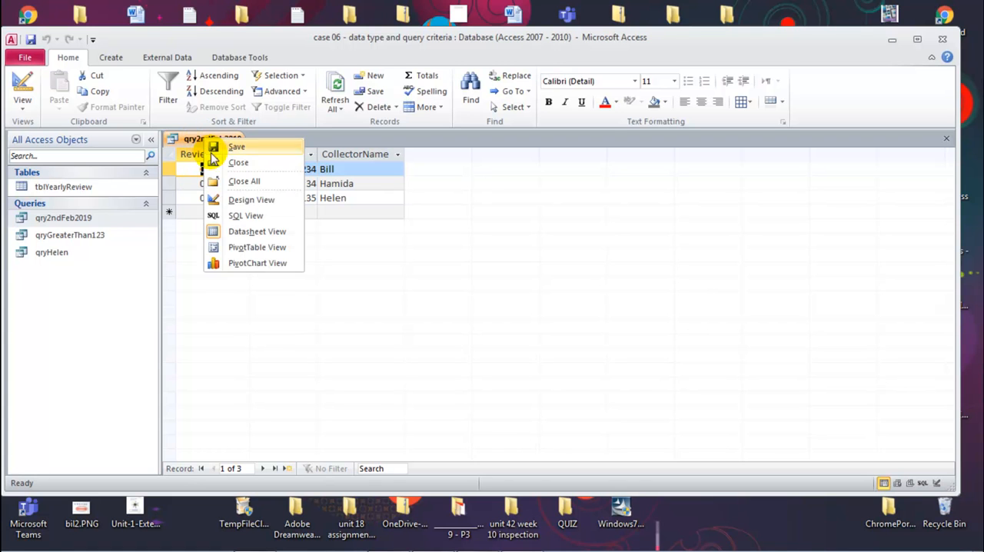
click(240, 215)
click(229, 294)
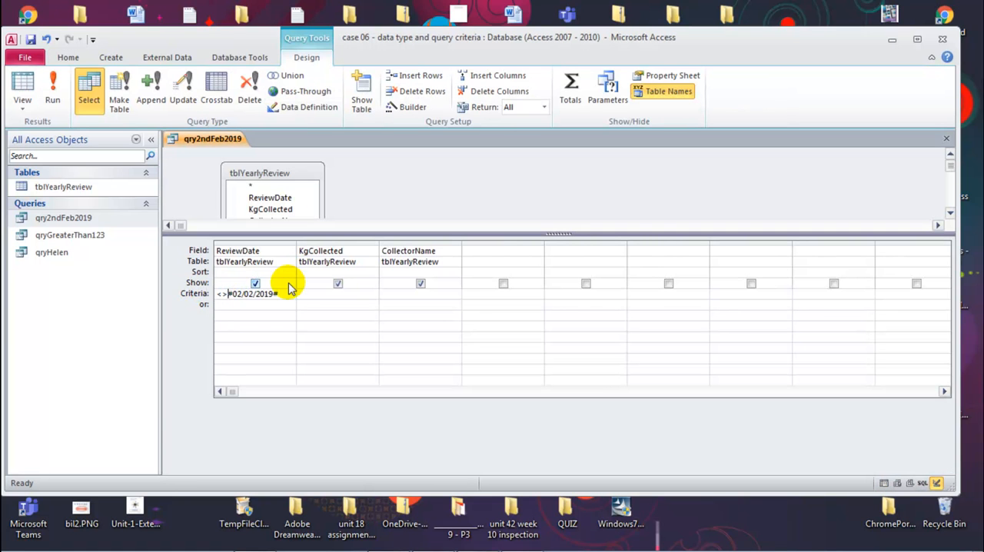
click(237, 317)
right_click(210, 135)
click(231, 142)
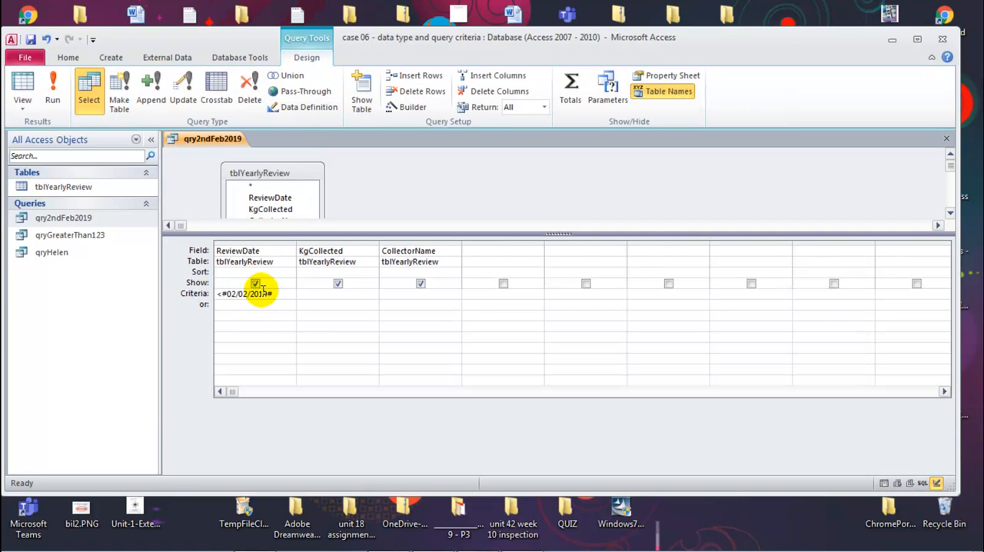
click(52, 91)
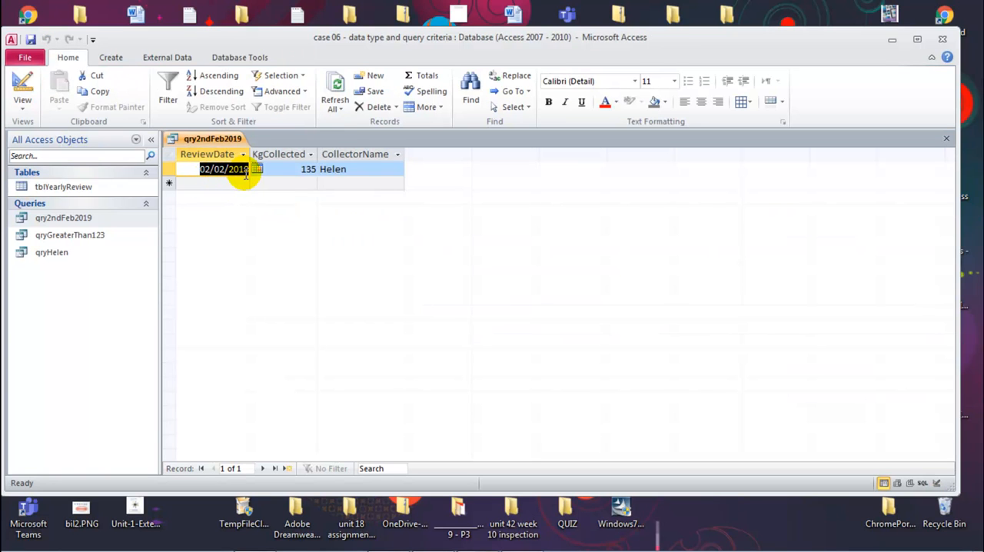
Return qry2ndFeb2019 to Design View and close it with the changed criterion saved.
right_click(228, 138)
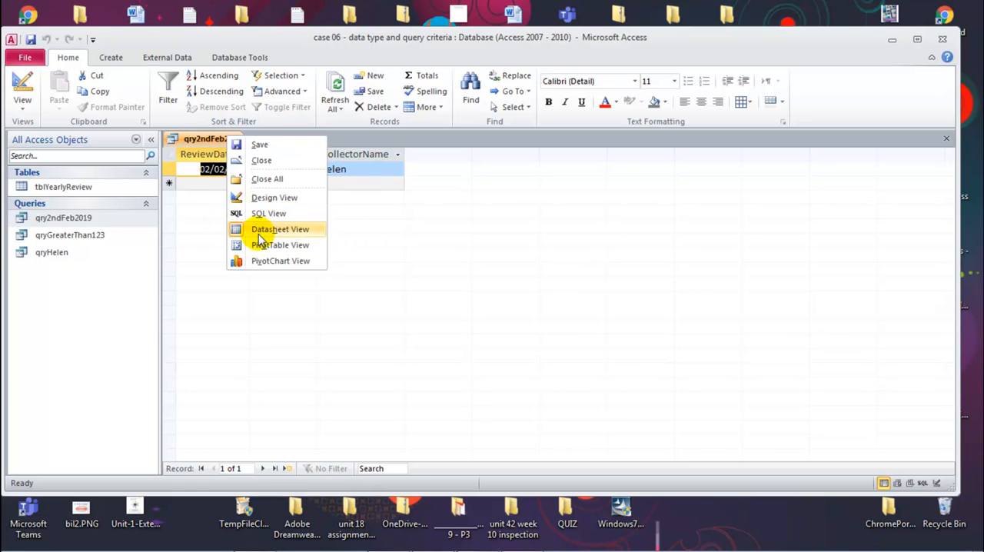
click(271, 197)
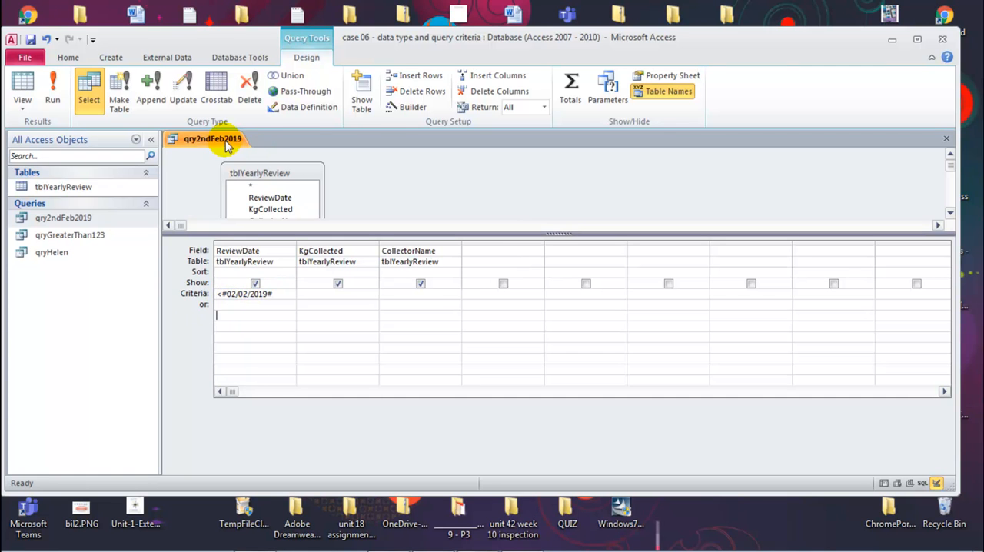
key(ctrl+w)
Open qryGreaterThan123 in Design View to check its KgCollected criterion, and close it.
right_click(83, 237)
click(120, 264)
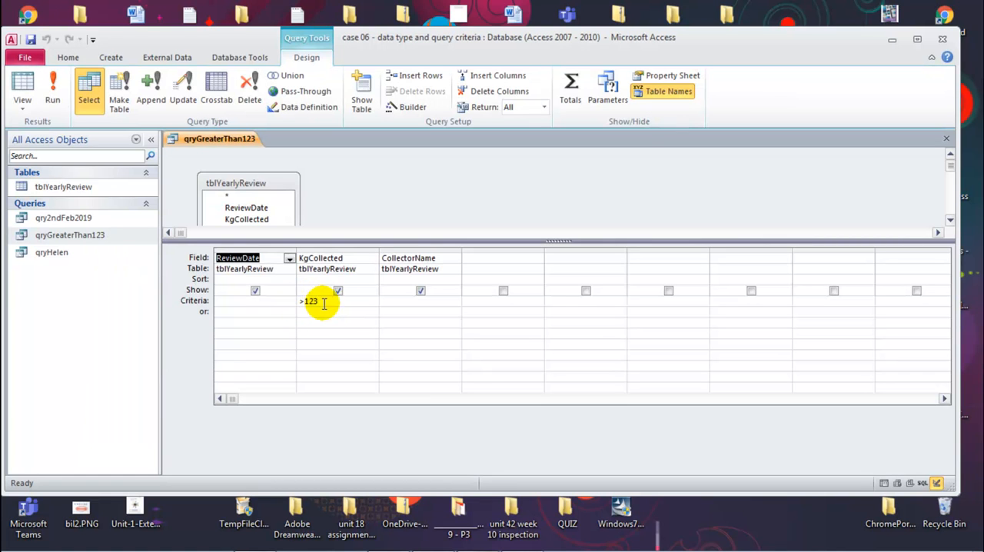
key(ctrl+w)
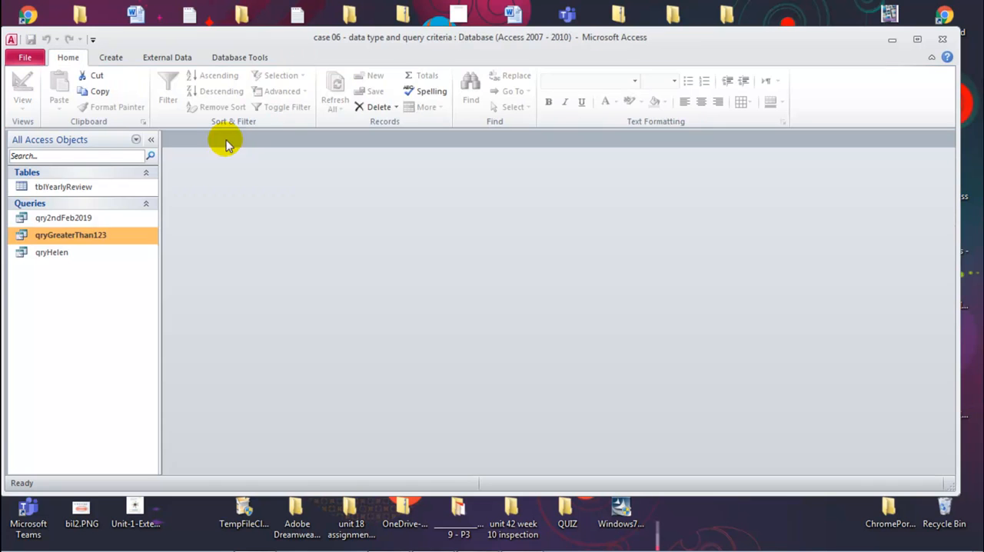
Open qryHelen in Design View, set the CollectorName criterion's operator to <>, and display the query results.
right_click(49, 254)
click(93, 279)
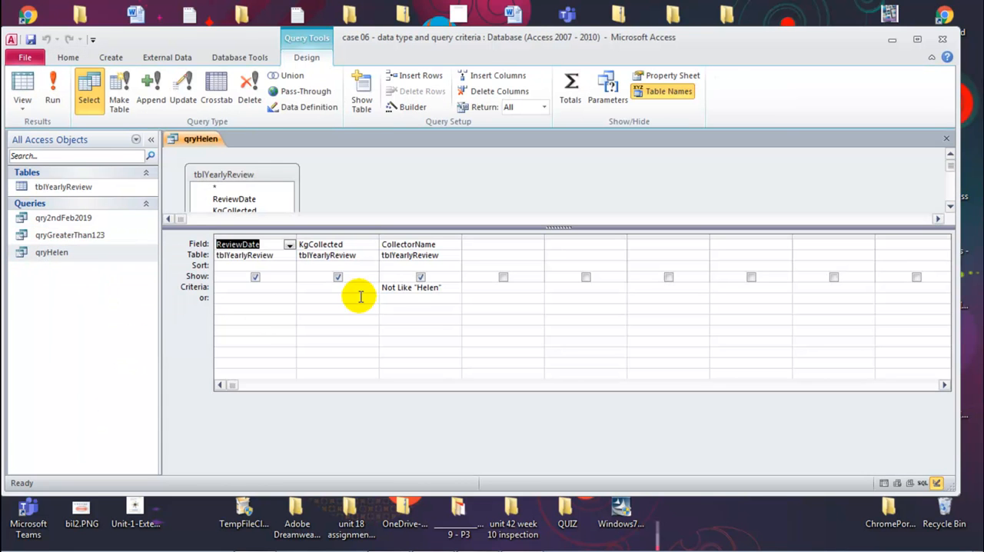
click(417, 286)
click(442, 286)
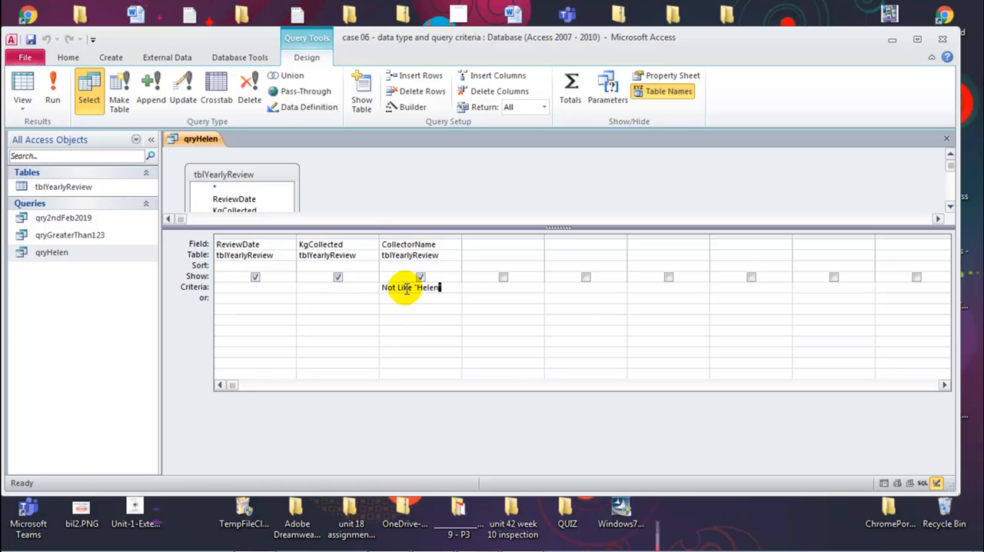
drag(412, 287, 388, 290)
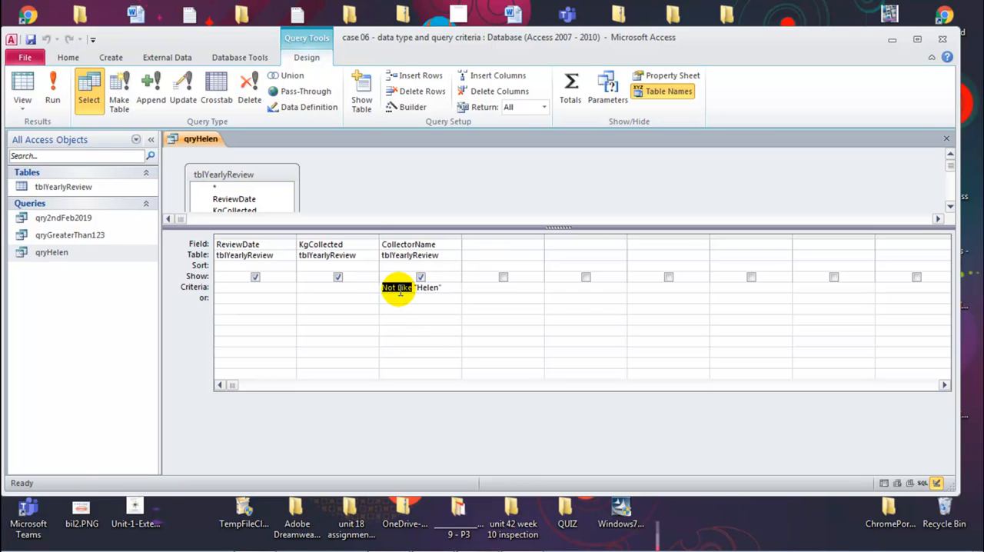
drag(412, 287, 343, 286)
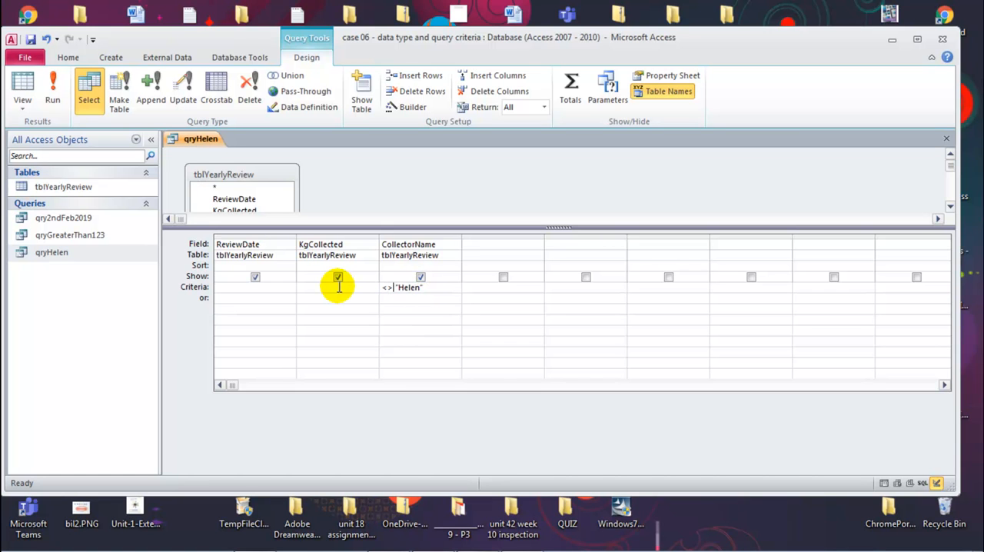
click(25, 88)
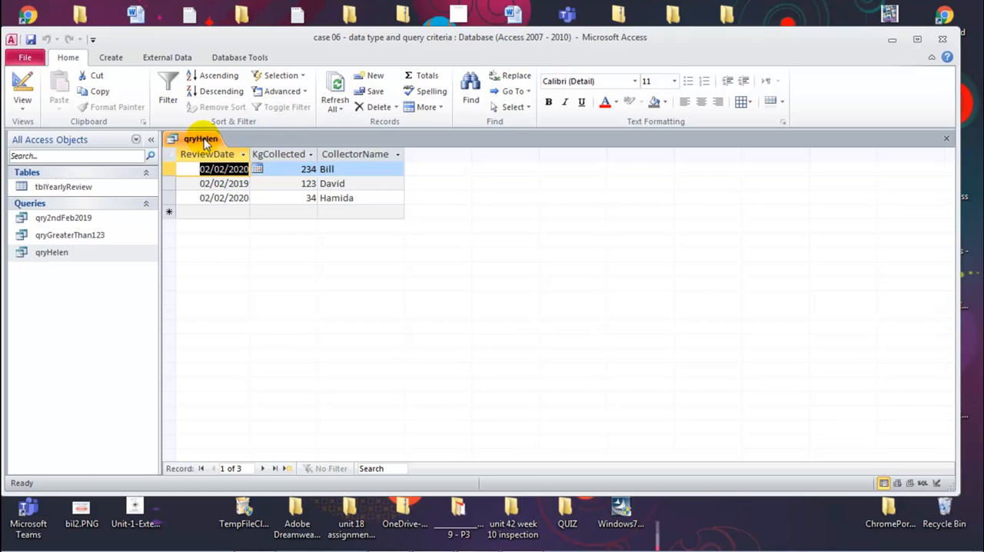
Close qryHelen and save the changes to its design.
right_click(203, 142)
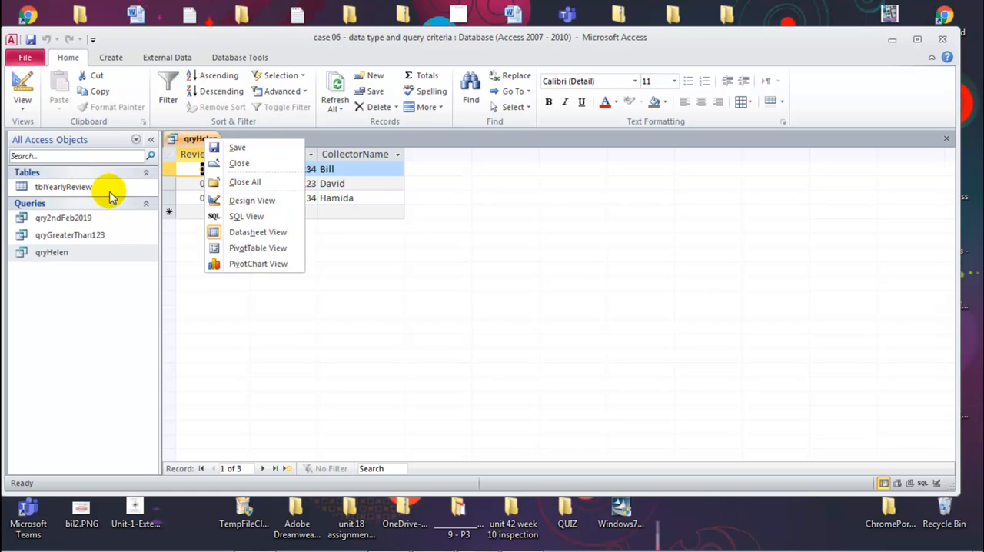
click(224, 338)
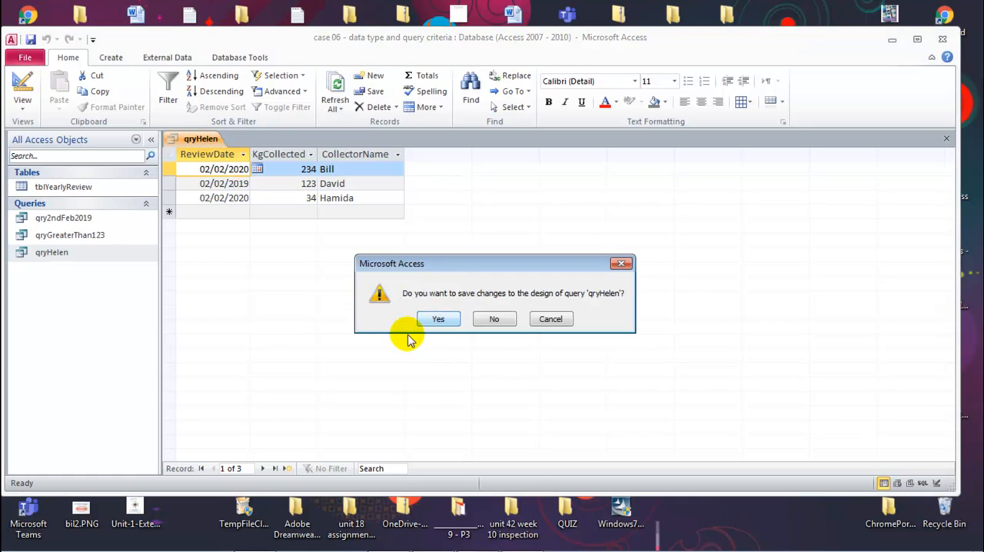
click(432, 318)
Open qryHelen, qryGreaterThan123 and qry2ndFeb2019 together in Design View to compare how text, number and date criteria are written.
right_click(58, 253)
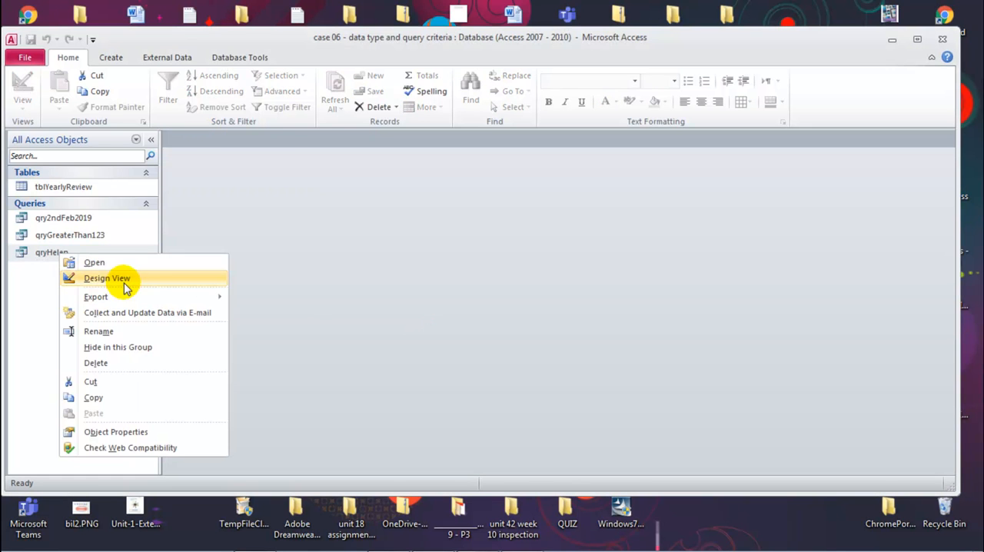
click(127, 278)
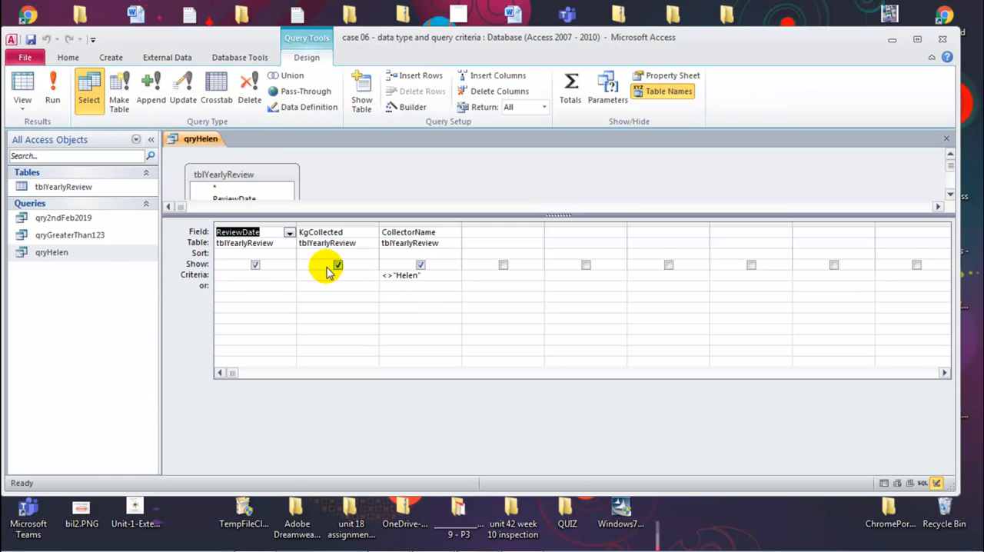
right_click(81, 234)
click(126, 254)
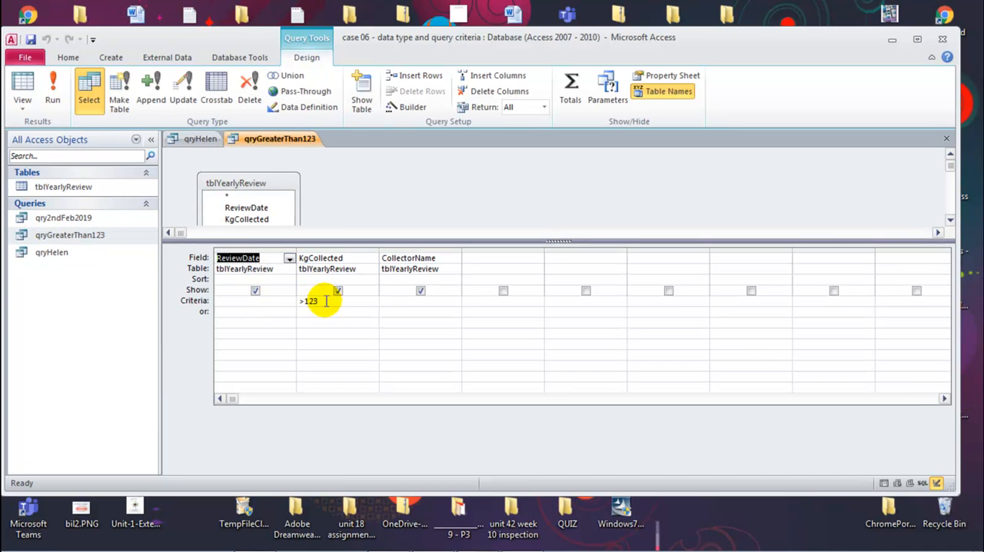
click(99, 217)
right_click(100, 217)
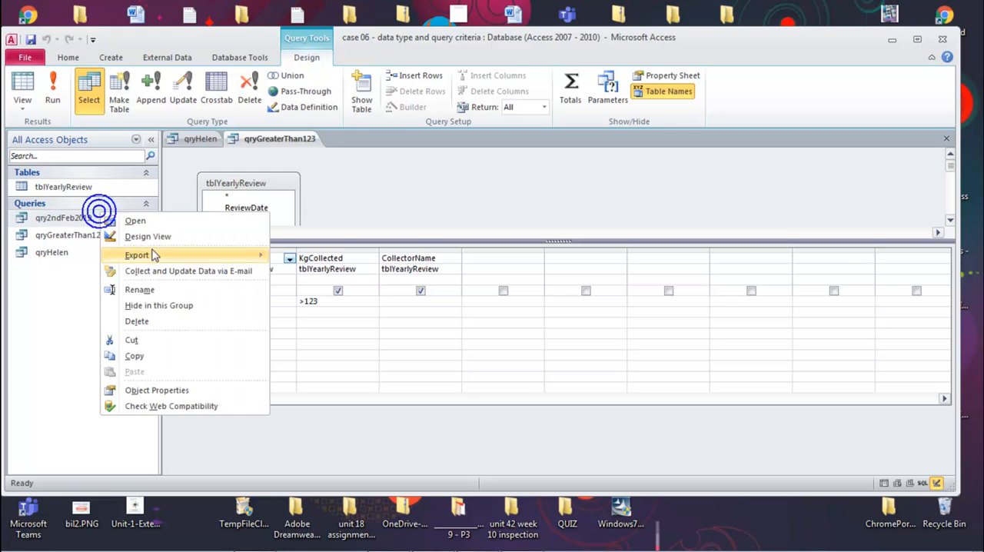
click(159, 241)
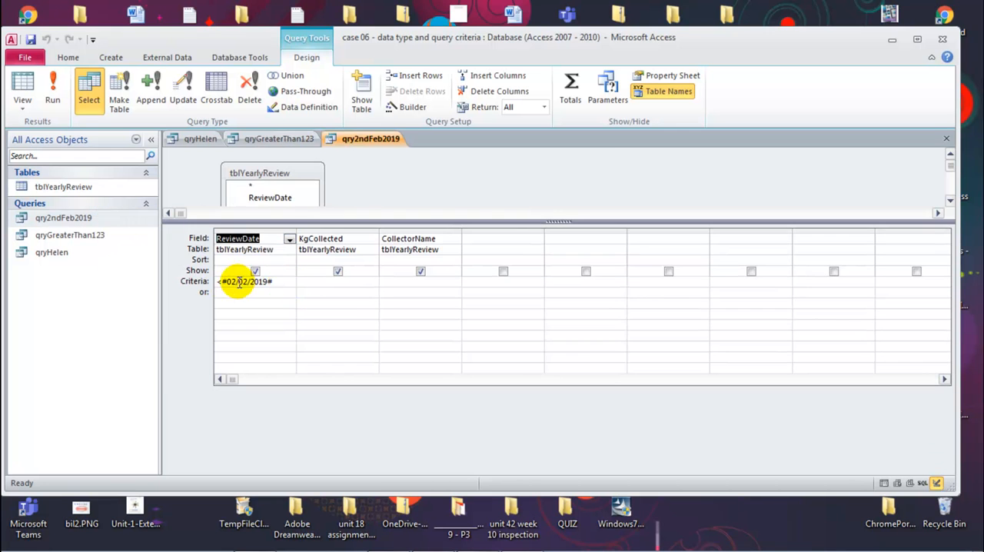